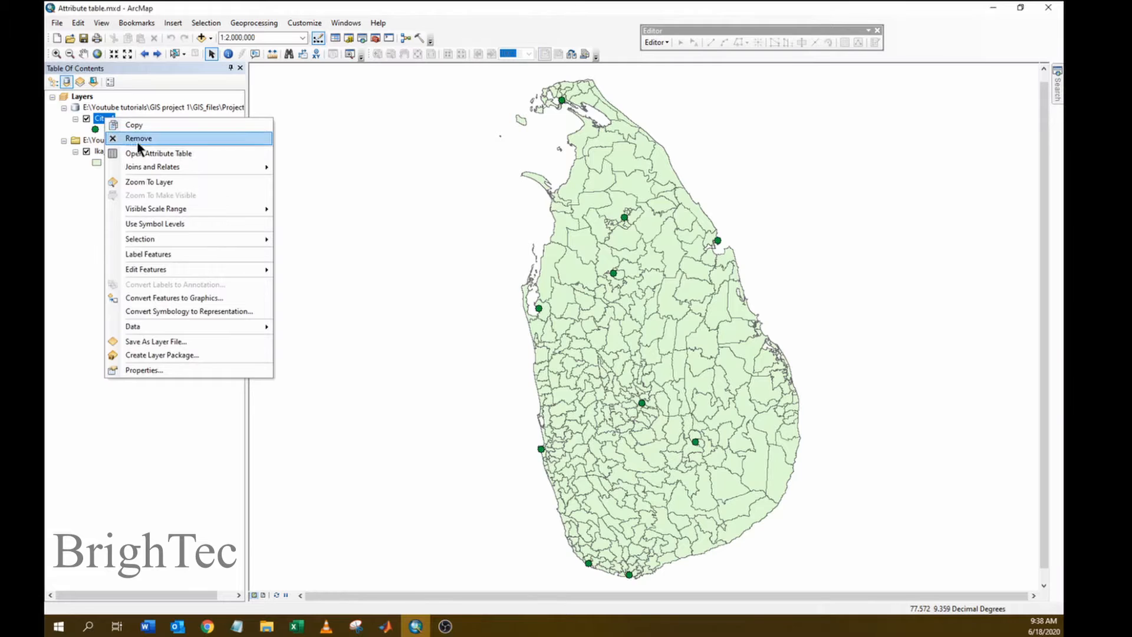
Step: Examine the Cites4 attribute table and compare its OID field with the Cities population.xls workbook in Excel
click(139, 152)
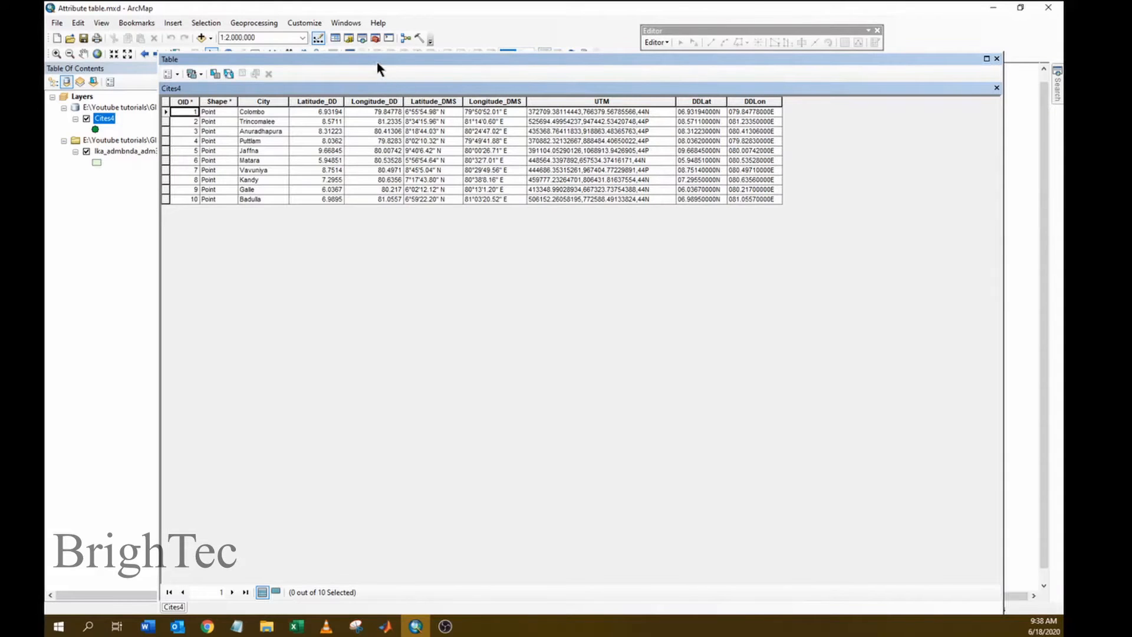
mouse_move(377, 62)
mouse_down()
mouse_move(425, 60)
mouse_move(375, 60)
mouse_up()
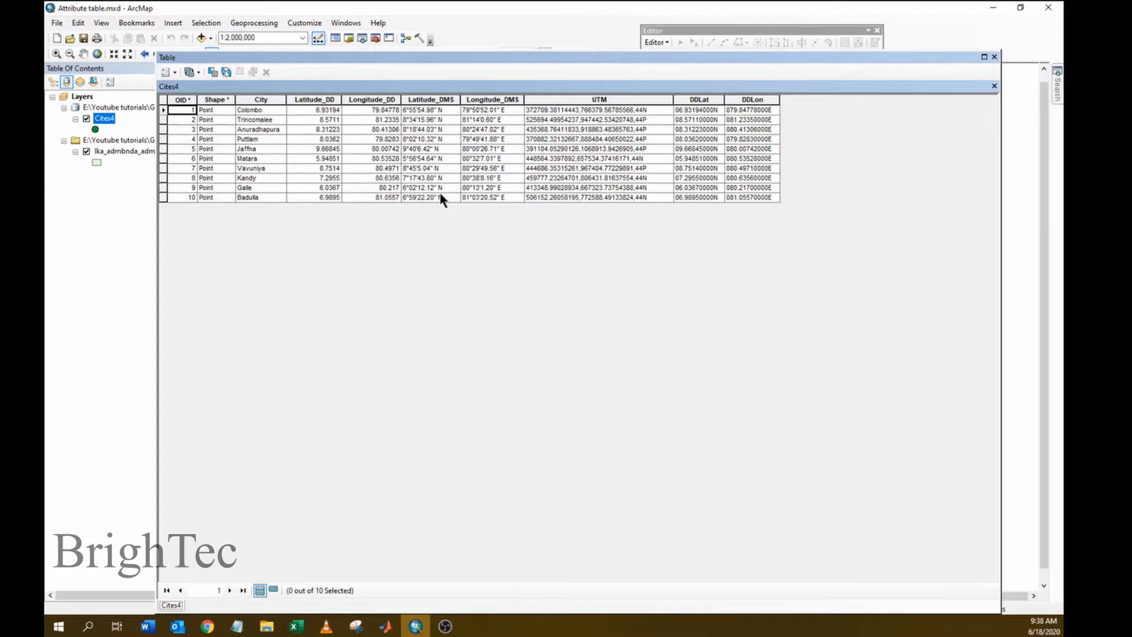
click(296, 627)
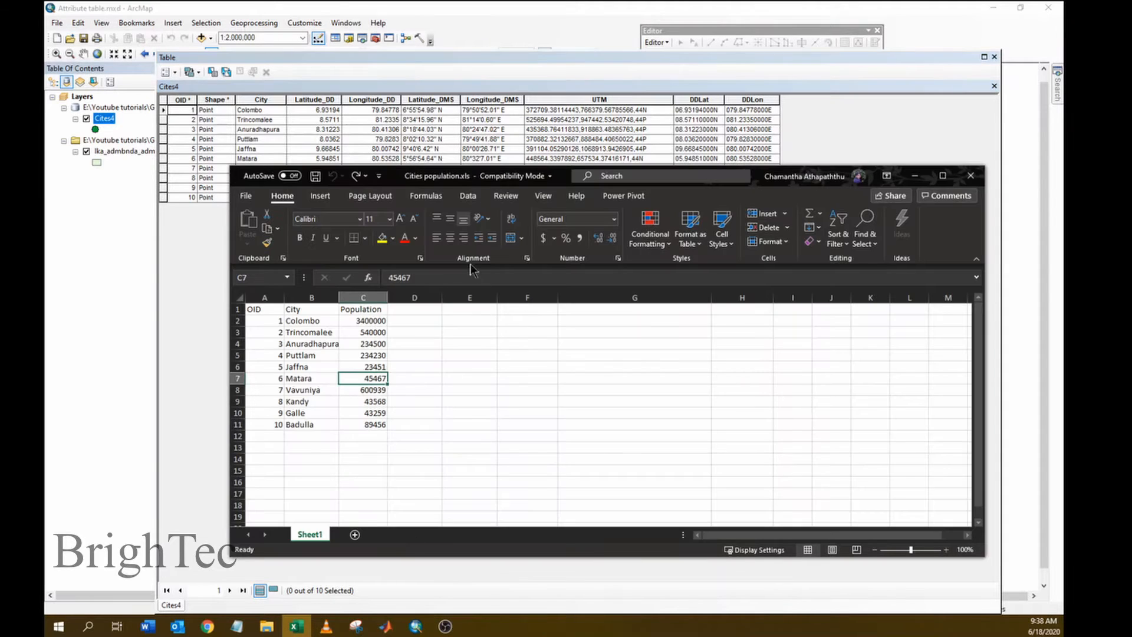
drag(756, 184, 902, 168)
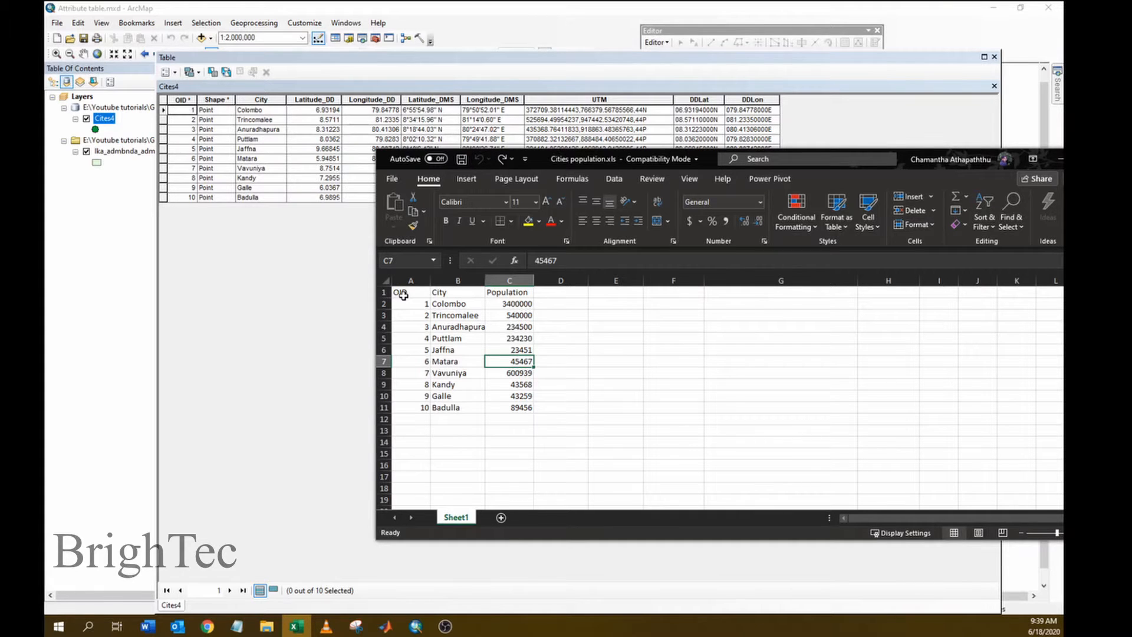
click(186, 100)
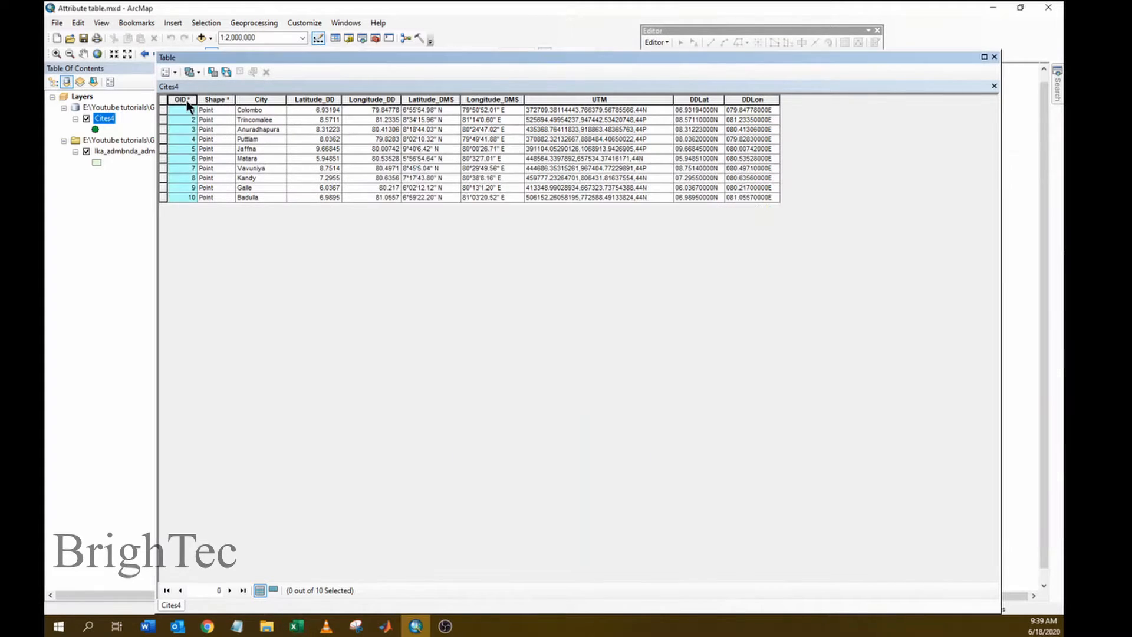
click(297, 626)
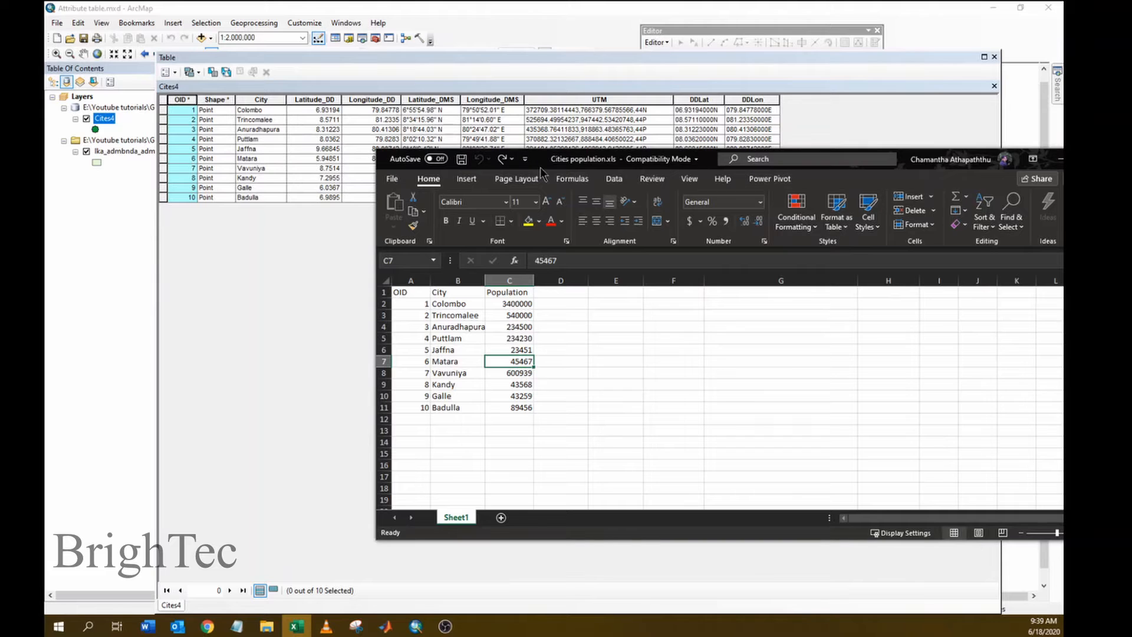
drag(526, 164, 359, 142)
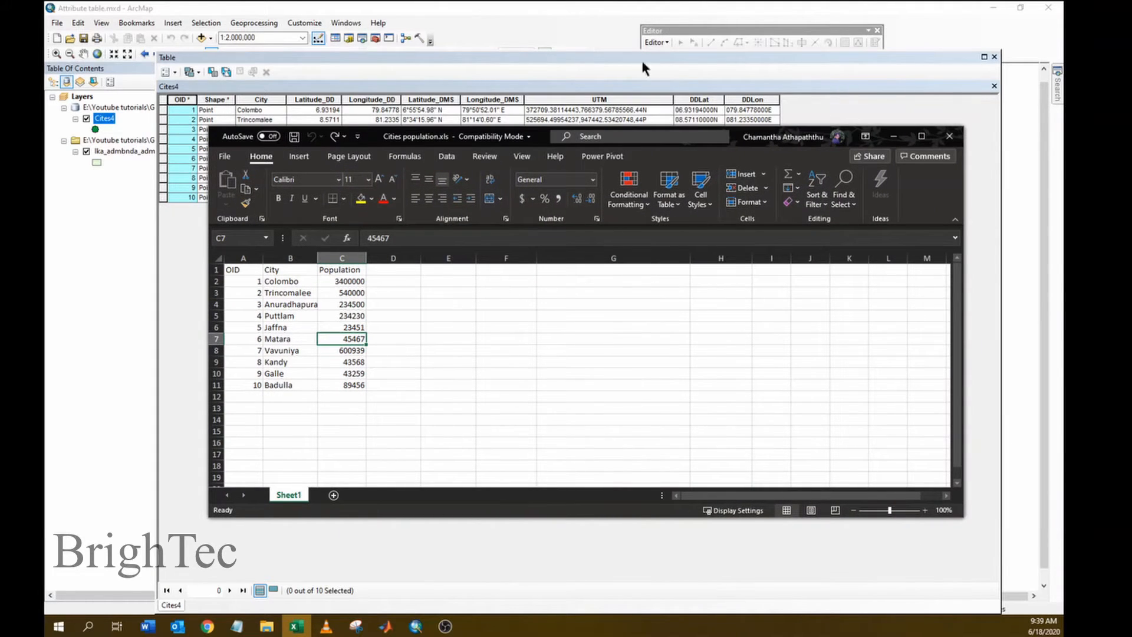
click(550, 52)
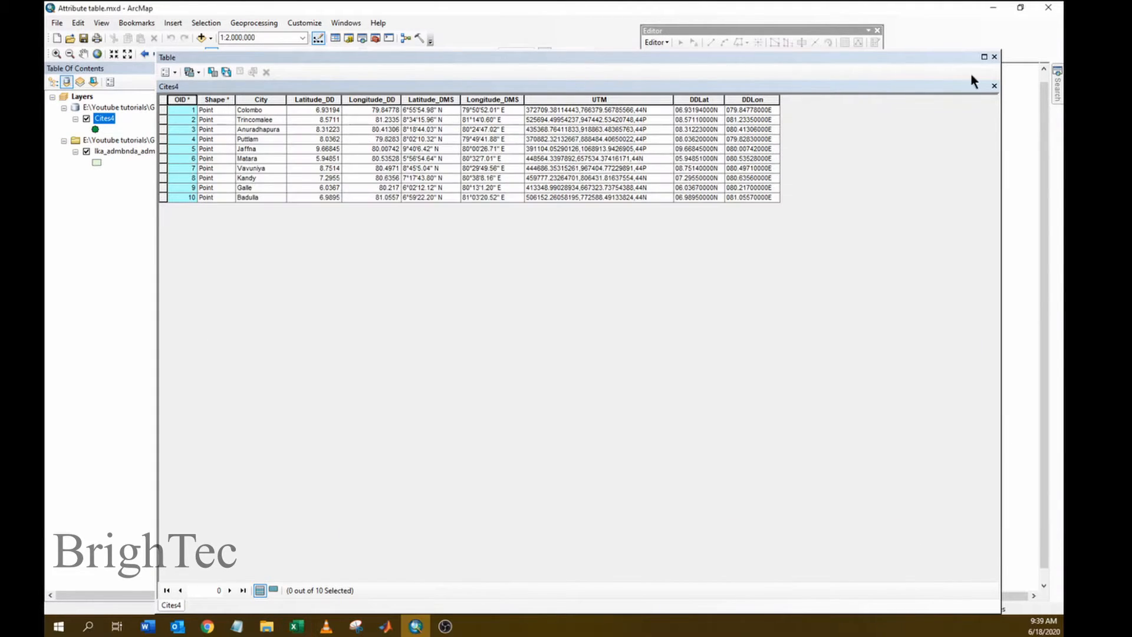
click(994, 57)
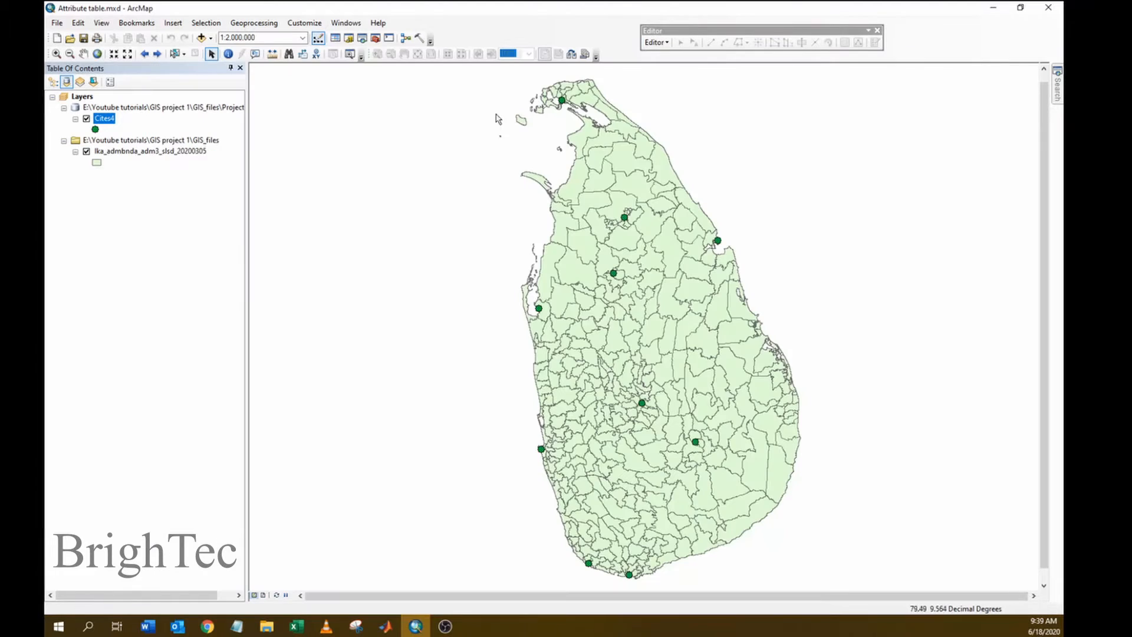
Step: Start an attribute-table join on the Cites4 layer, based on its OID field
right_click(108, 120)
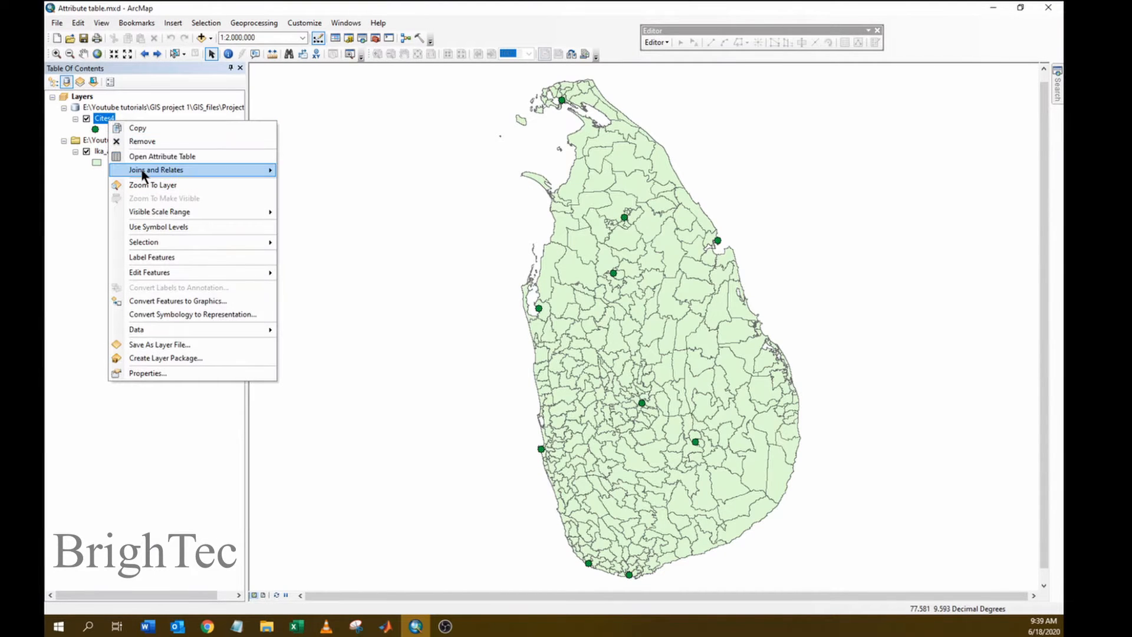
mouse_move(143, 173)
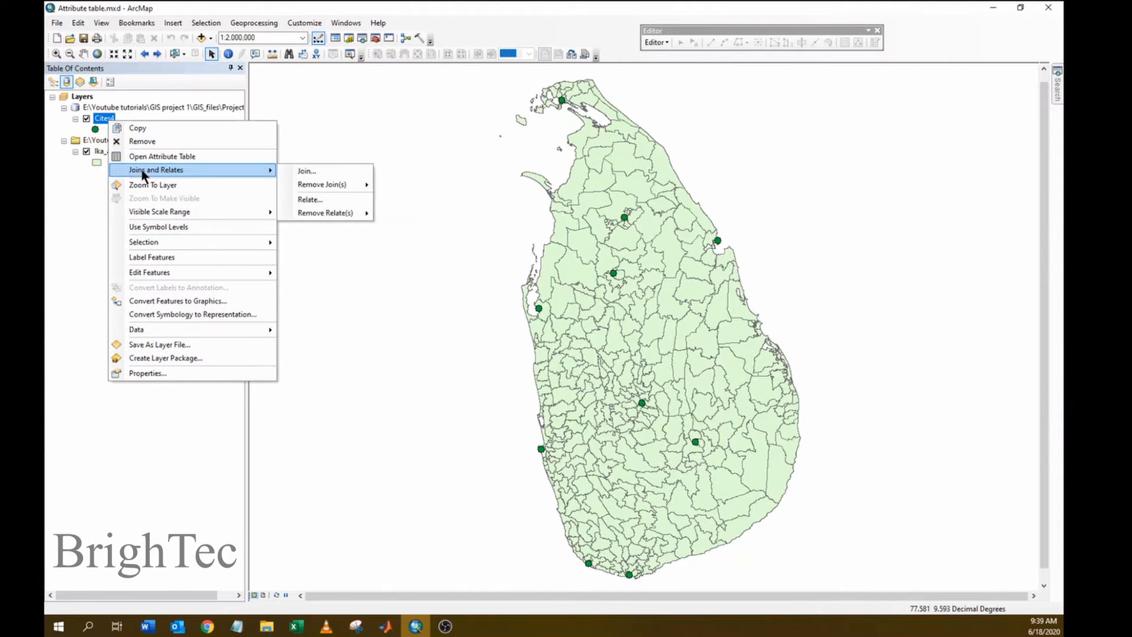
click(324, 172)
drag(506, 133, 469, 109)
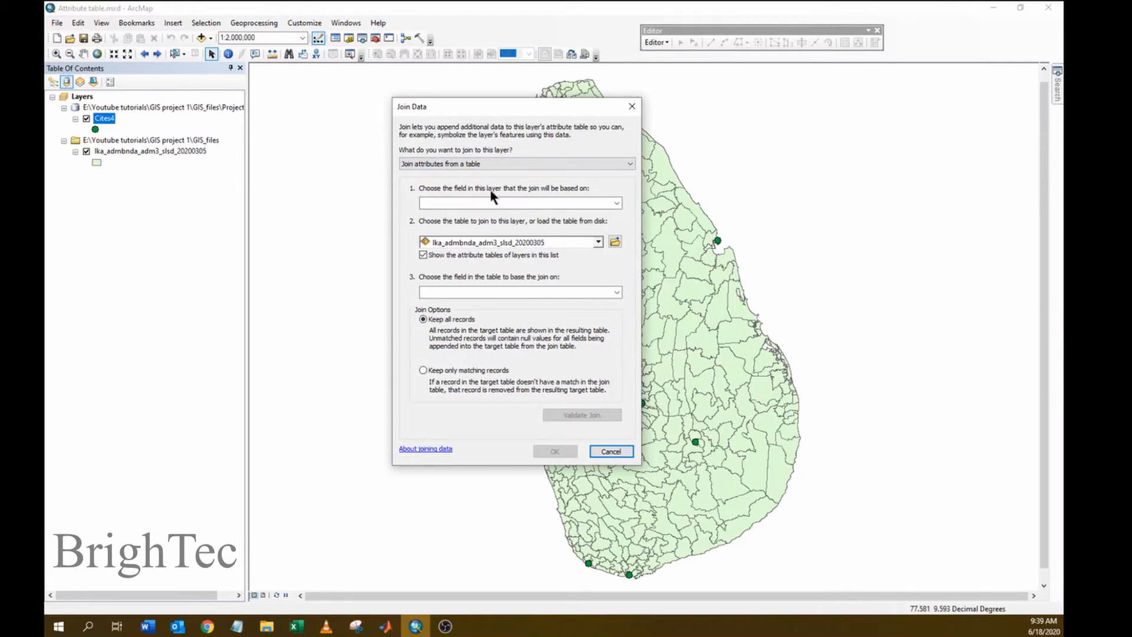
click(617, 203)
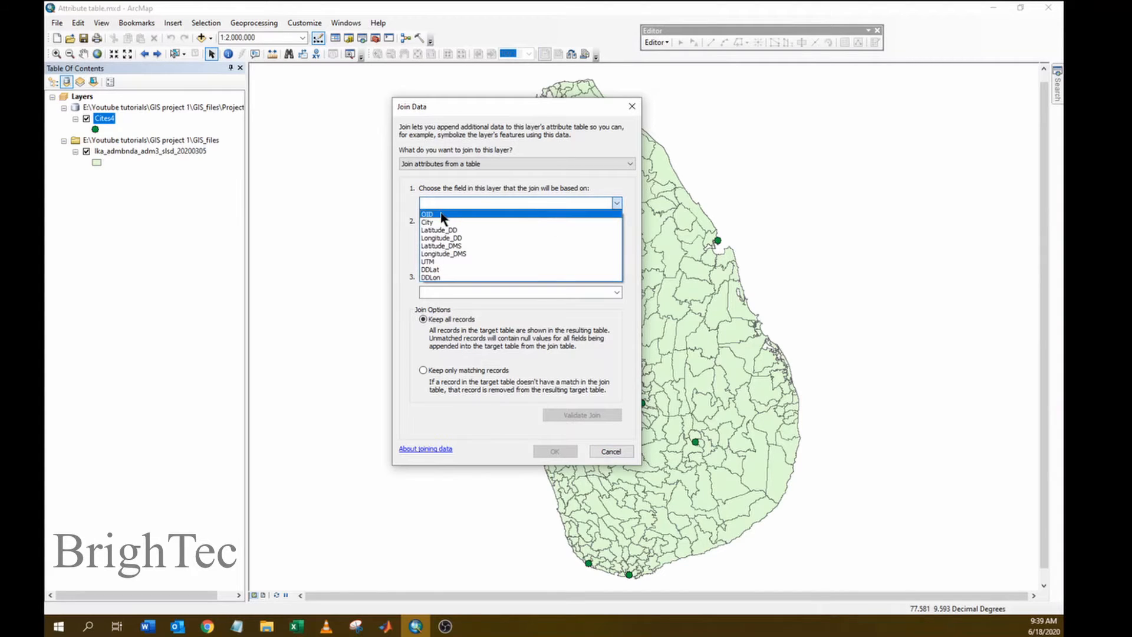
click(458, 214)
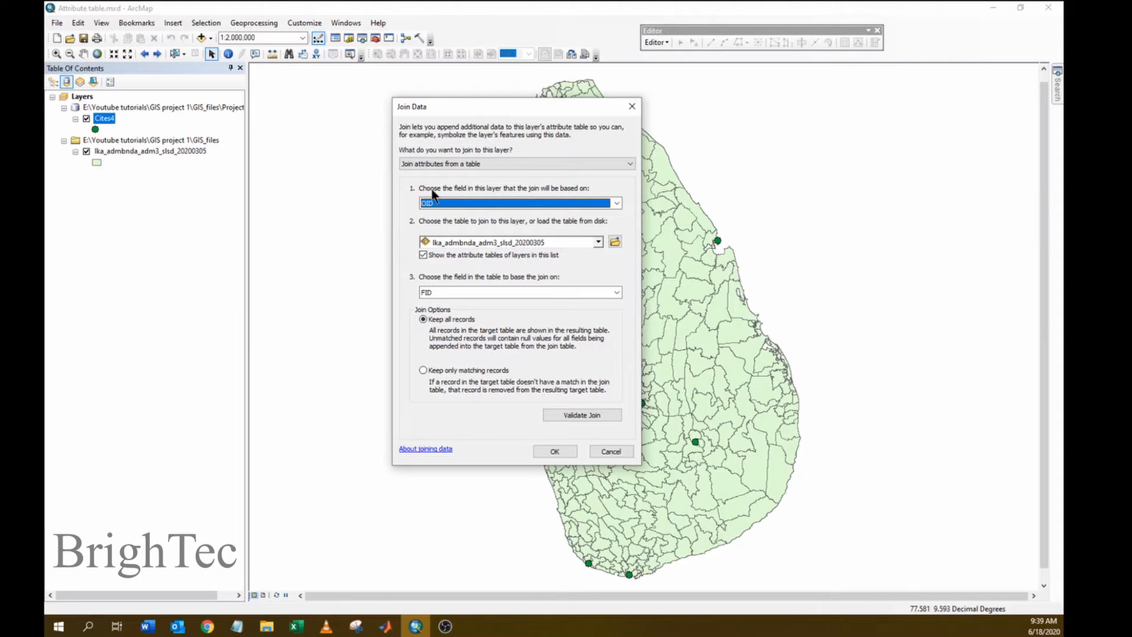
Step: Load Sheet1$ from Cities population.xls as the table to join to the layer
click(599, 243)
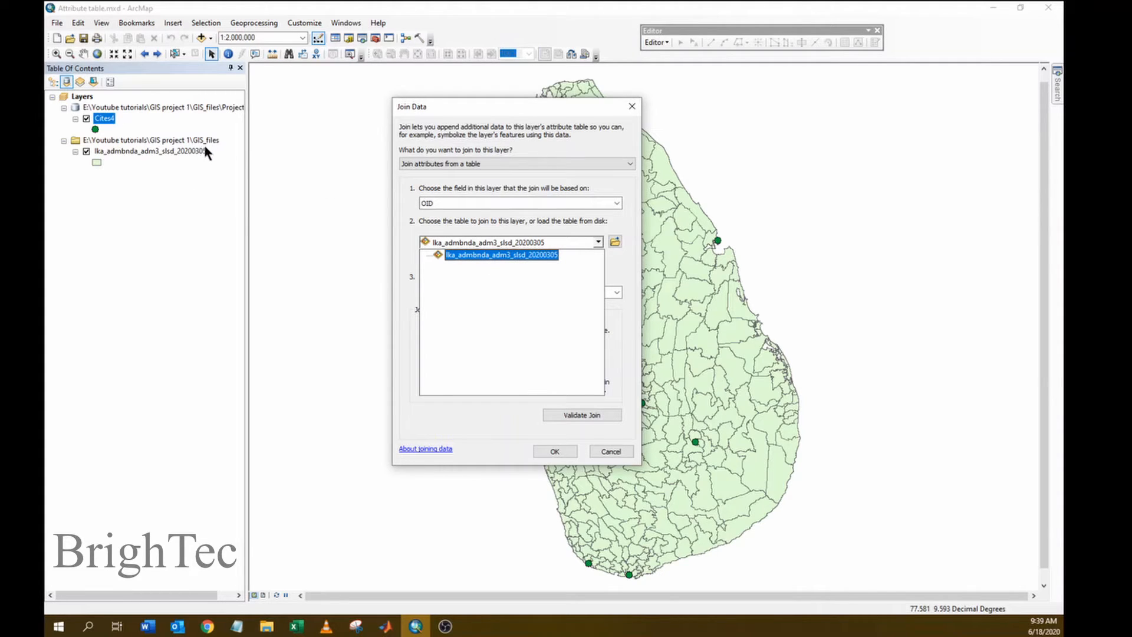
click(617, 225)
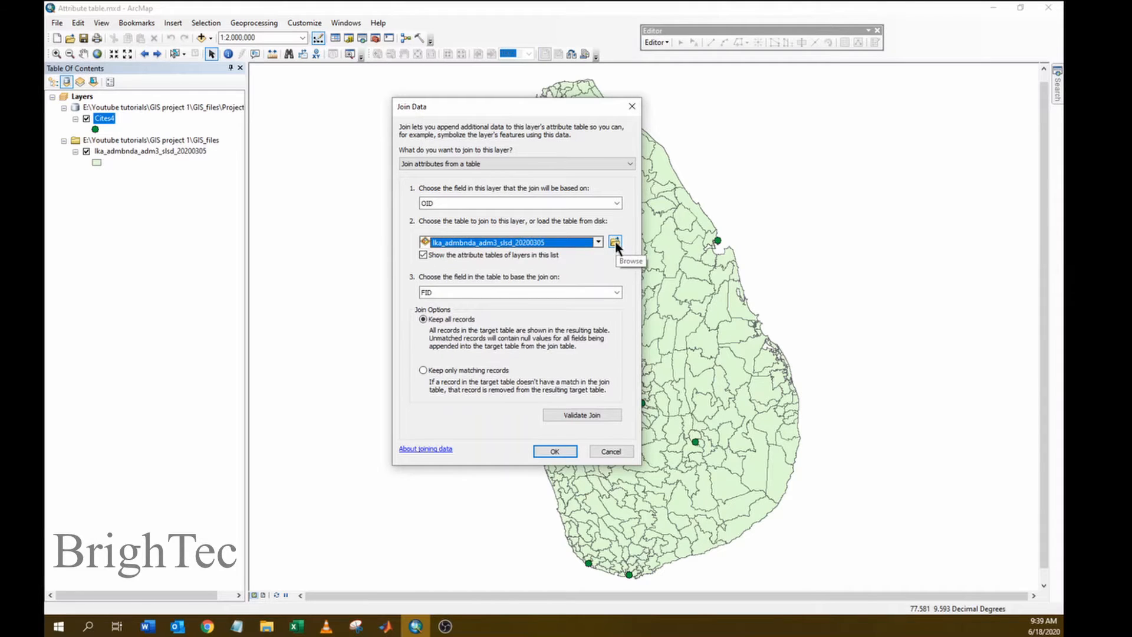
click(616, 243)
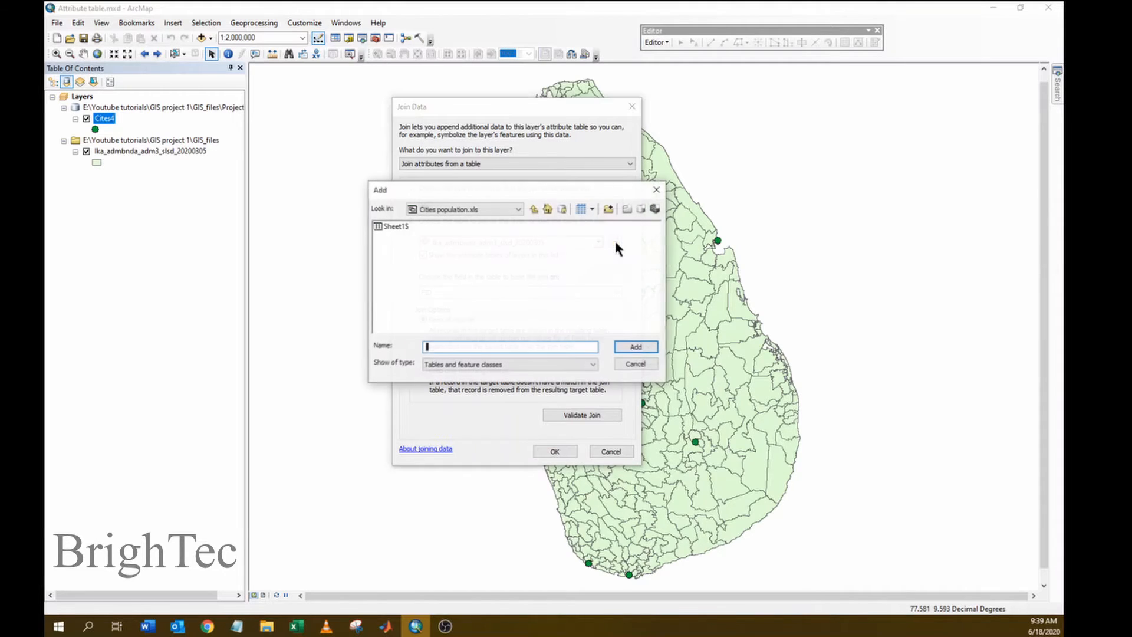
click(533, 210)
double_click(423, 227)
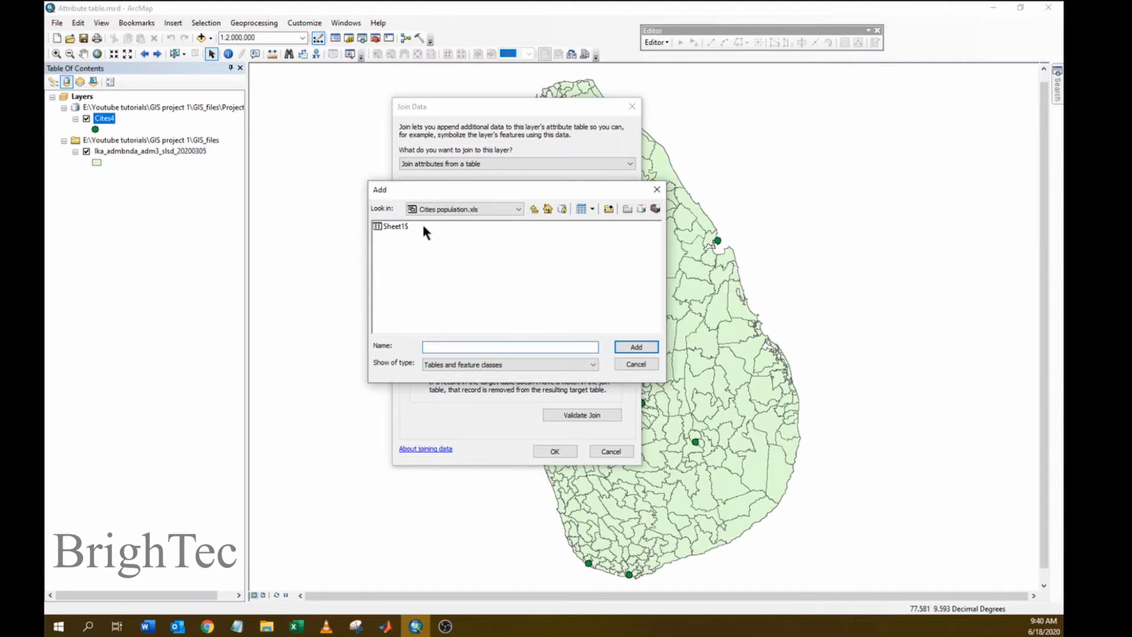
click(396, 227)
click(638, 347)
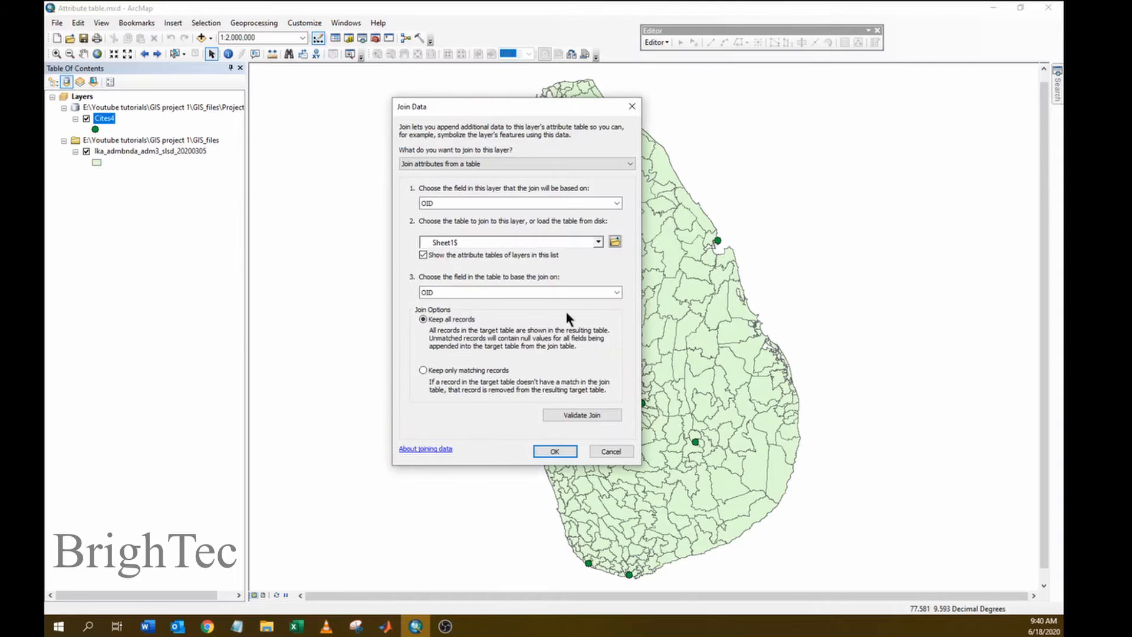
Step: Base the join on the sheet's OID field, validate it, and apply it keeping all records
click(615, 292)
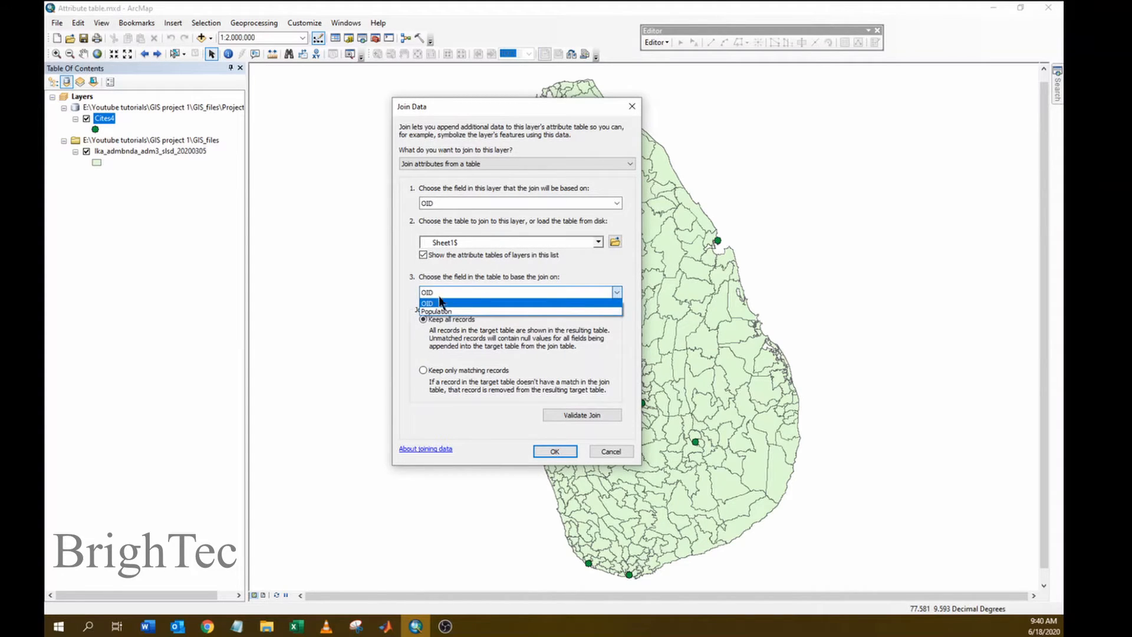
click(592, 273)
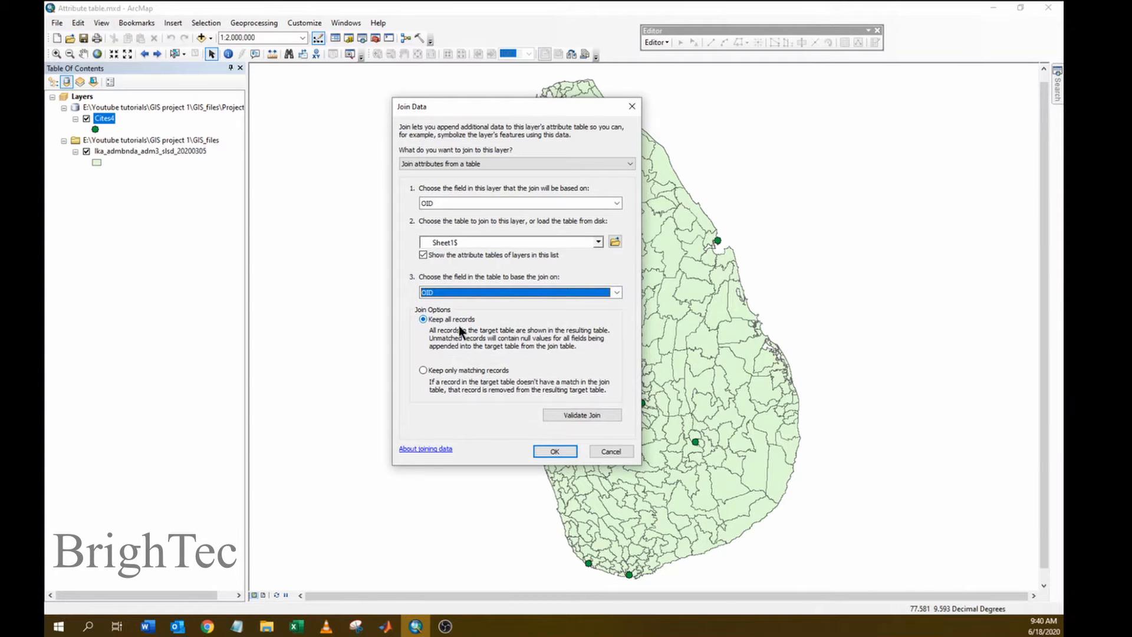
click(584, 416)
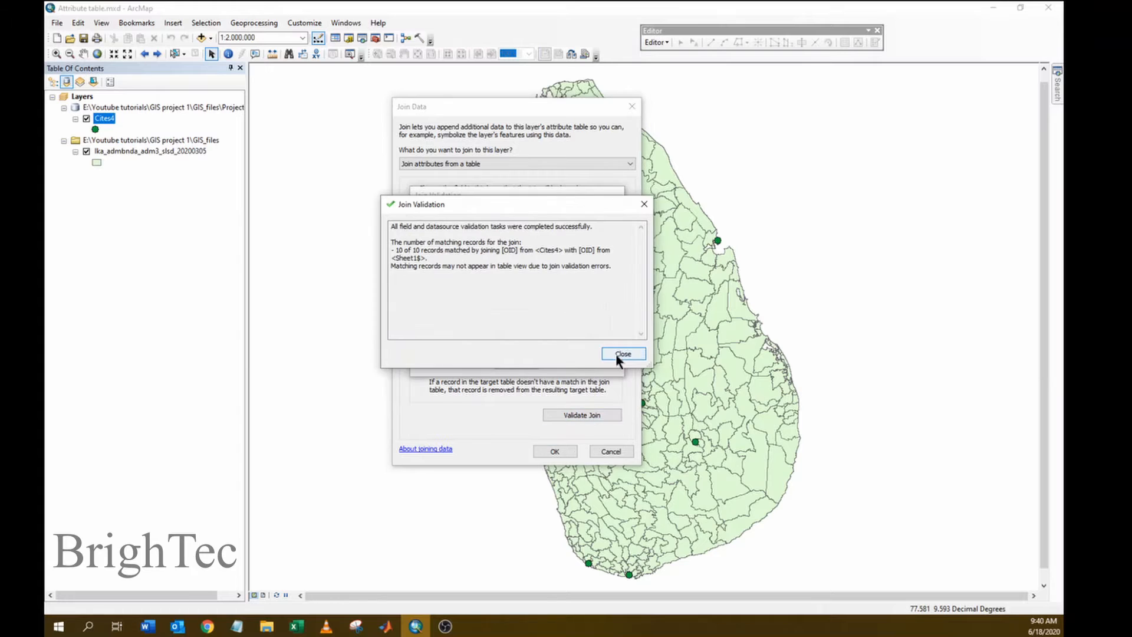
click(623, 353)
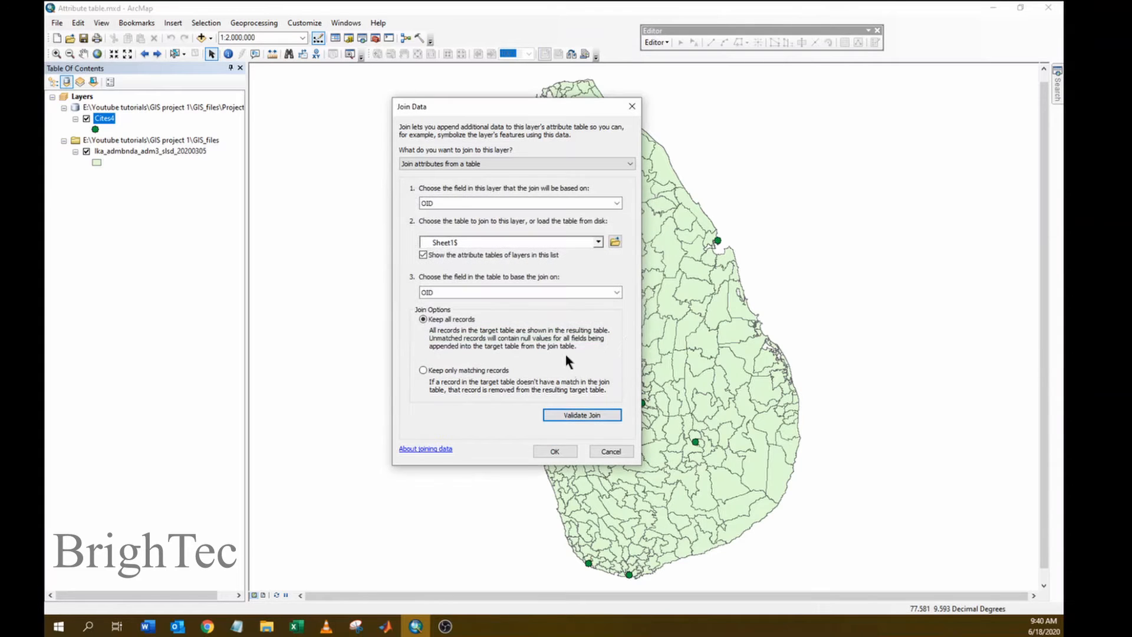
click(554, 452)
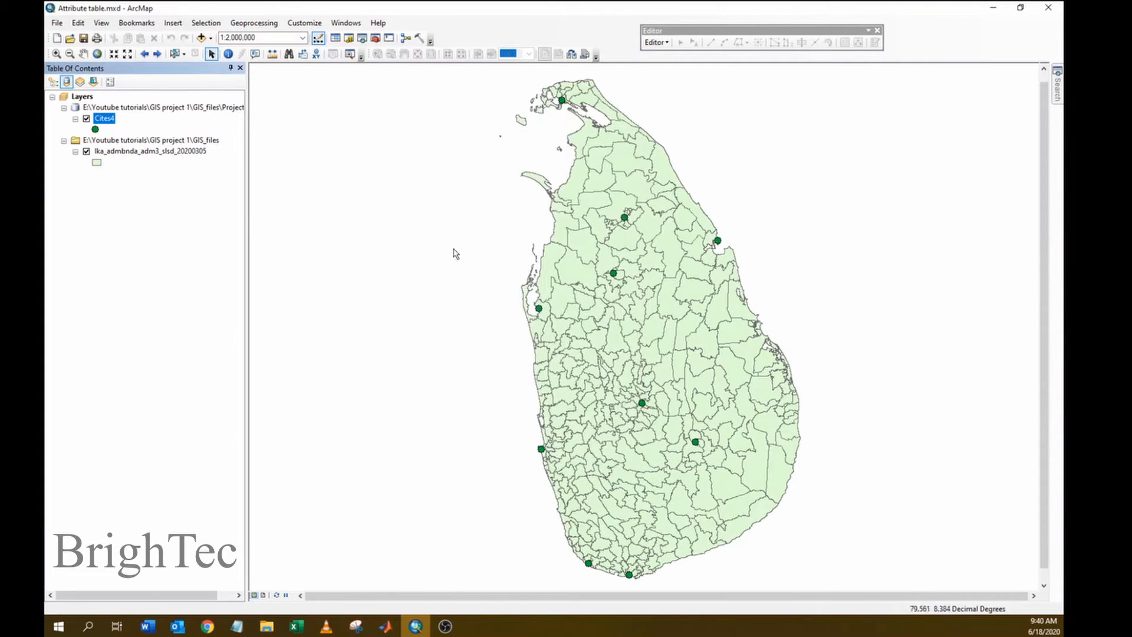
Step: Examine the joined OID, City and Population fields in the Cites4 attribute table against the Cities population.xls workbook in Excel
right_click(117, 125)
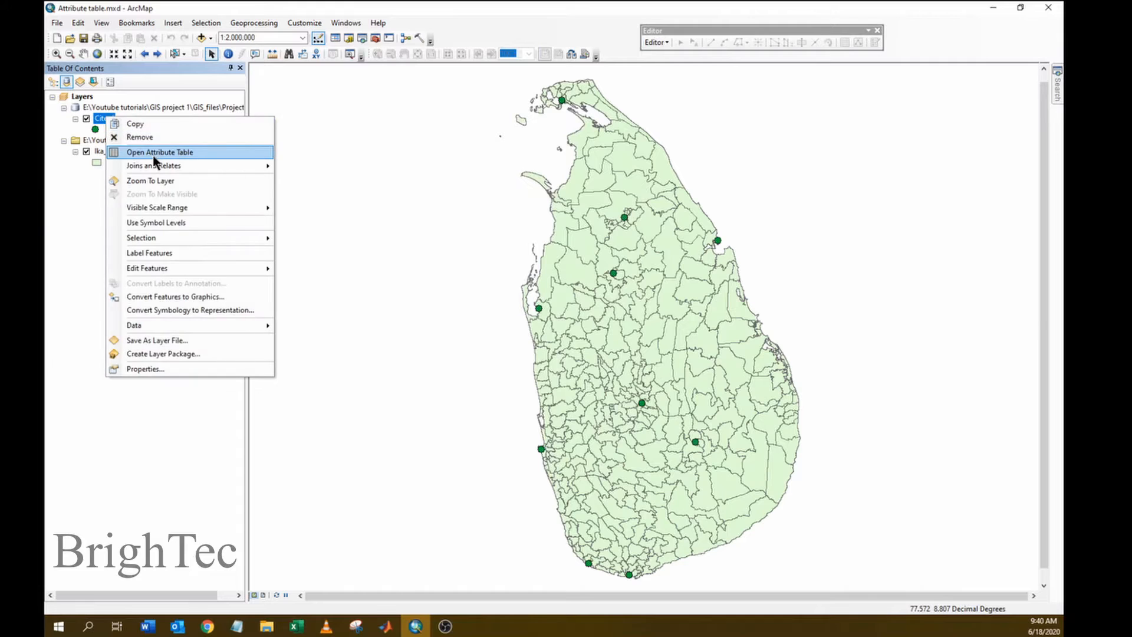
click(171, 152)
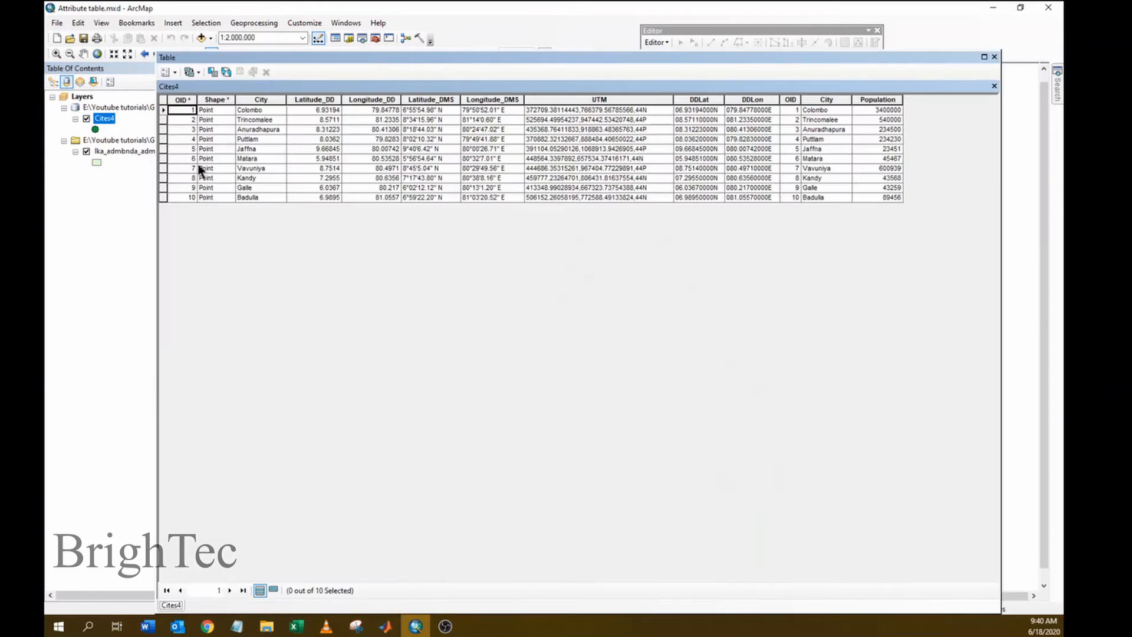
click(791, 100)
drag(792, 101, 894, 106)
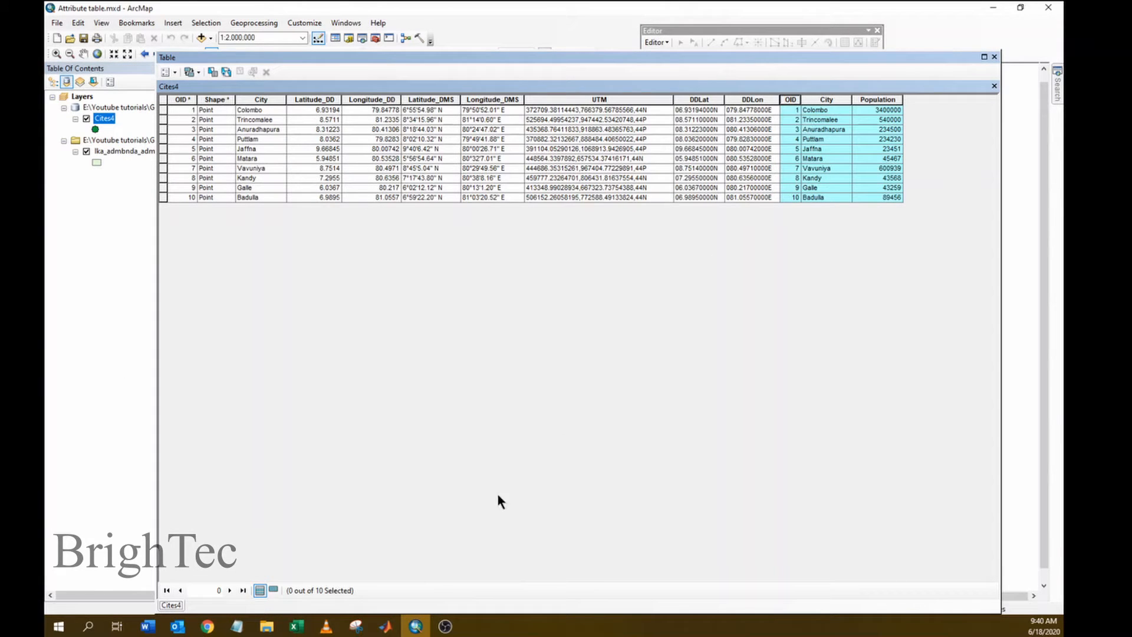
click(296, 626)
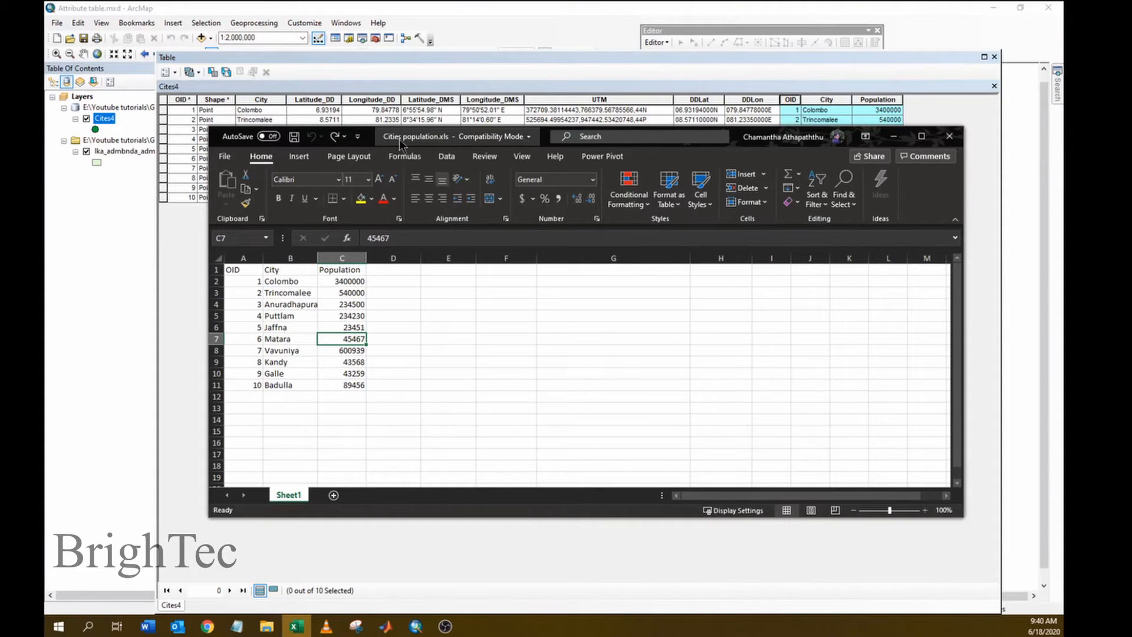
drag(374, 146, 681, 226)
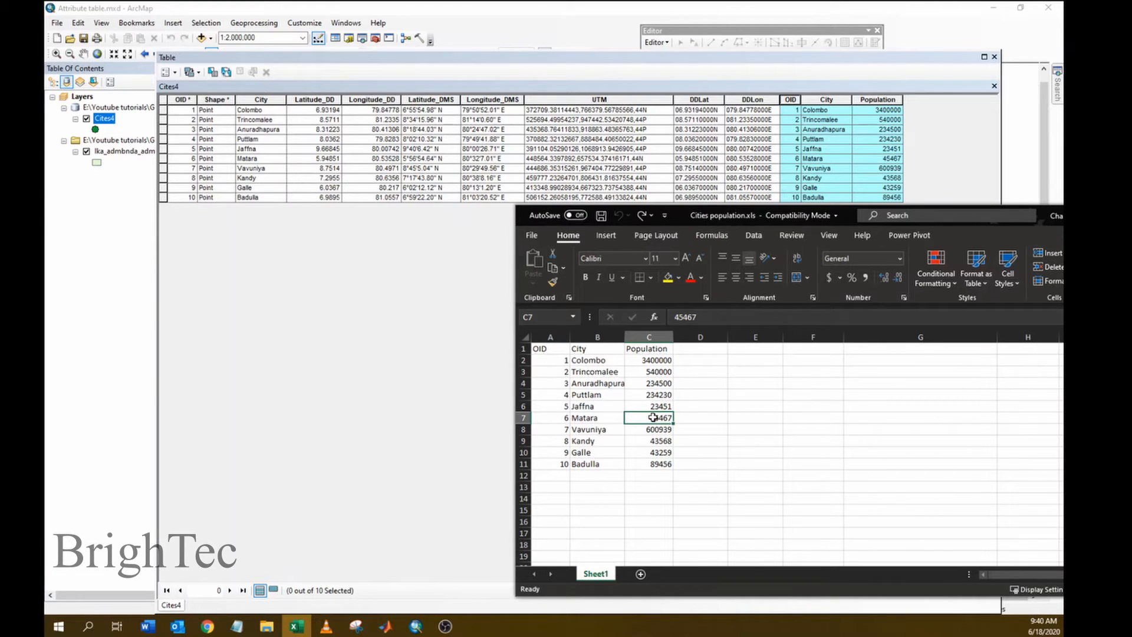
click(446, 356)
click(995, 56)
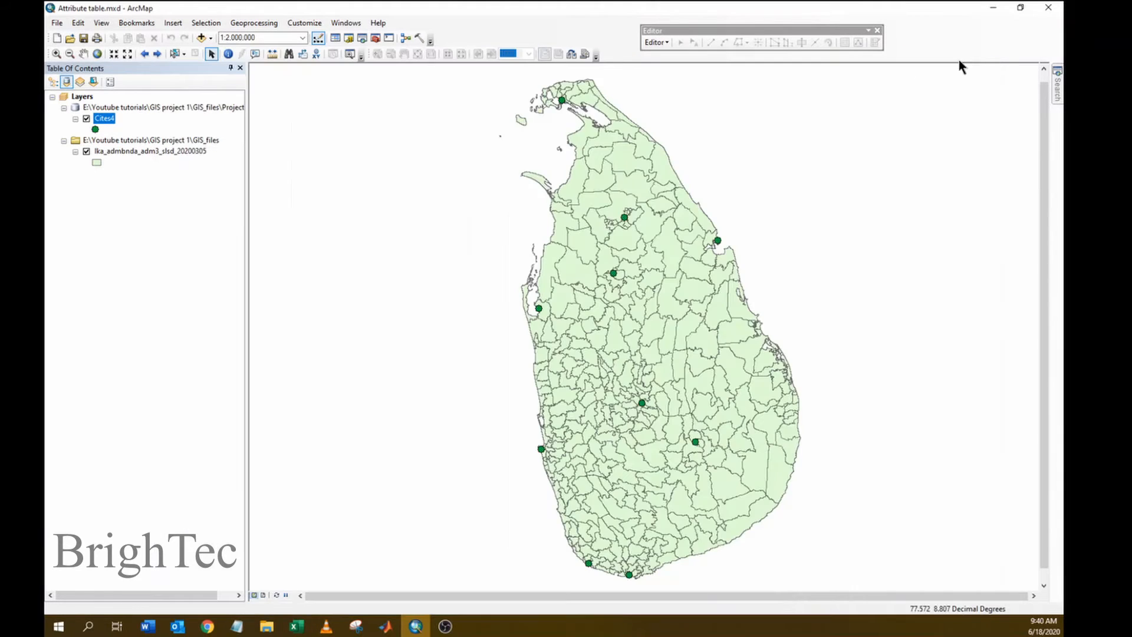
right_click(106, 119)
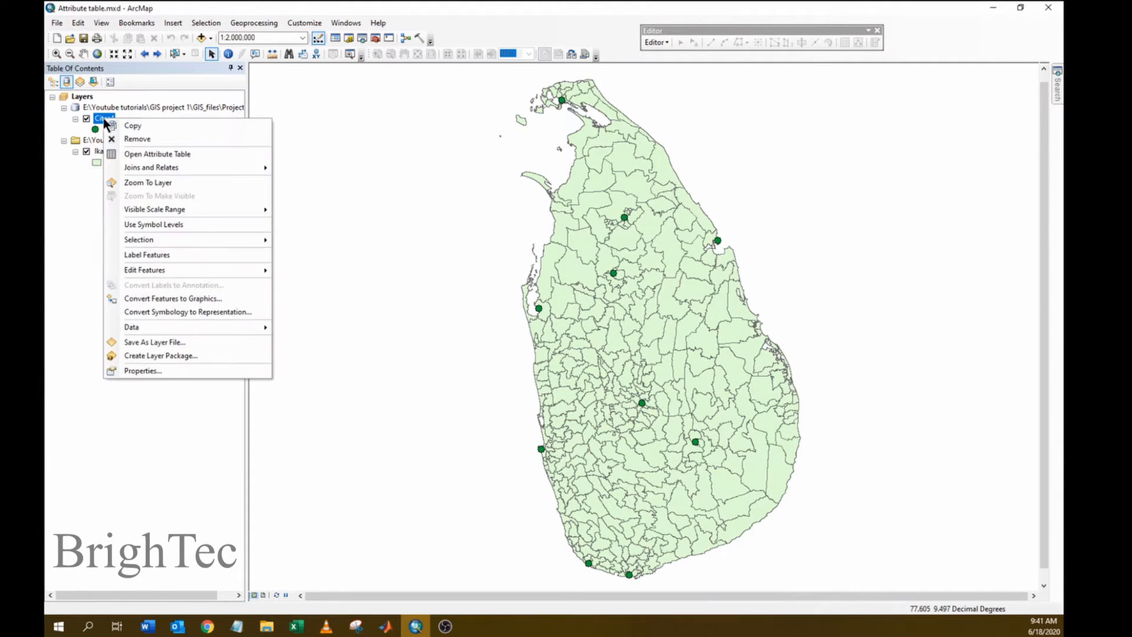
click(140, 155)
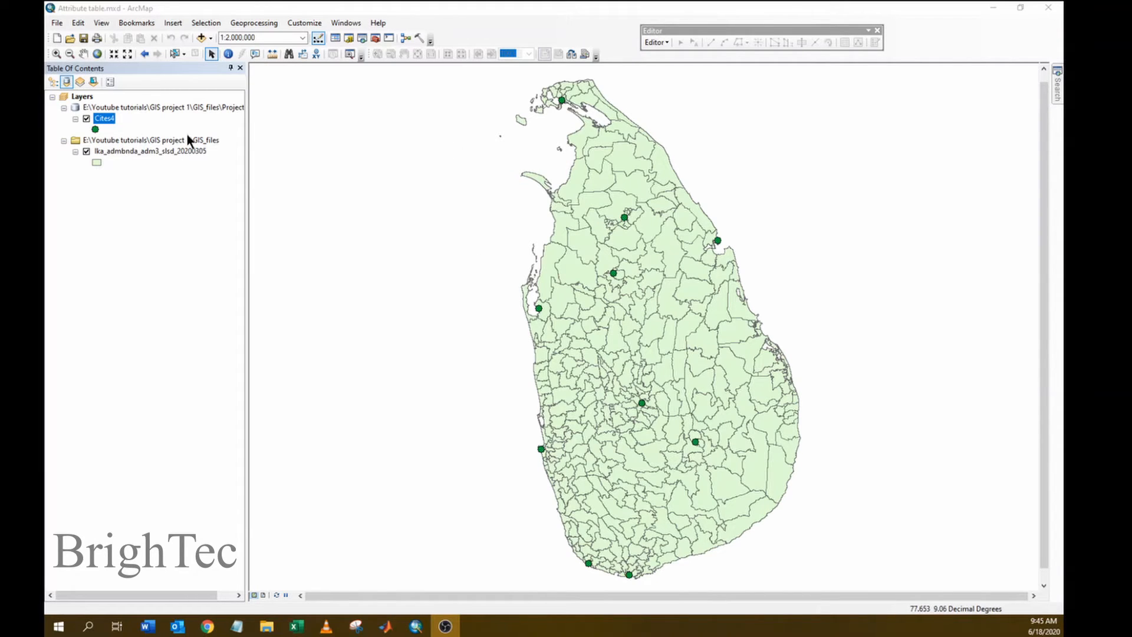
Step: Remove all joins from the Cites4 layer
right_click(110, 121)
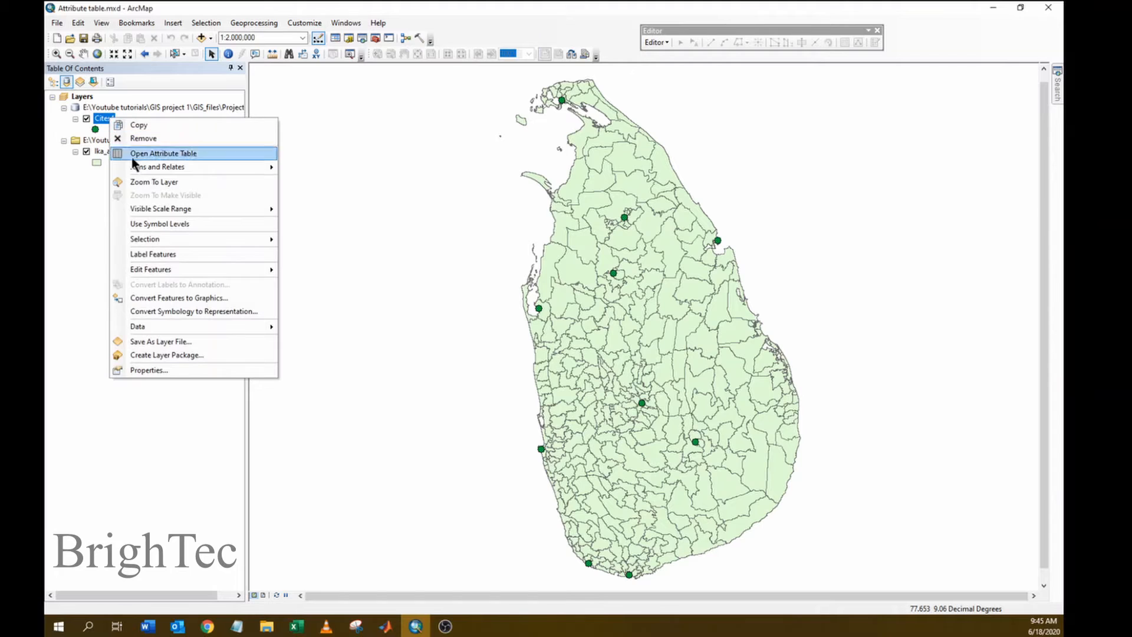
mouse_move(133, 167)
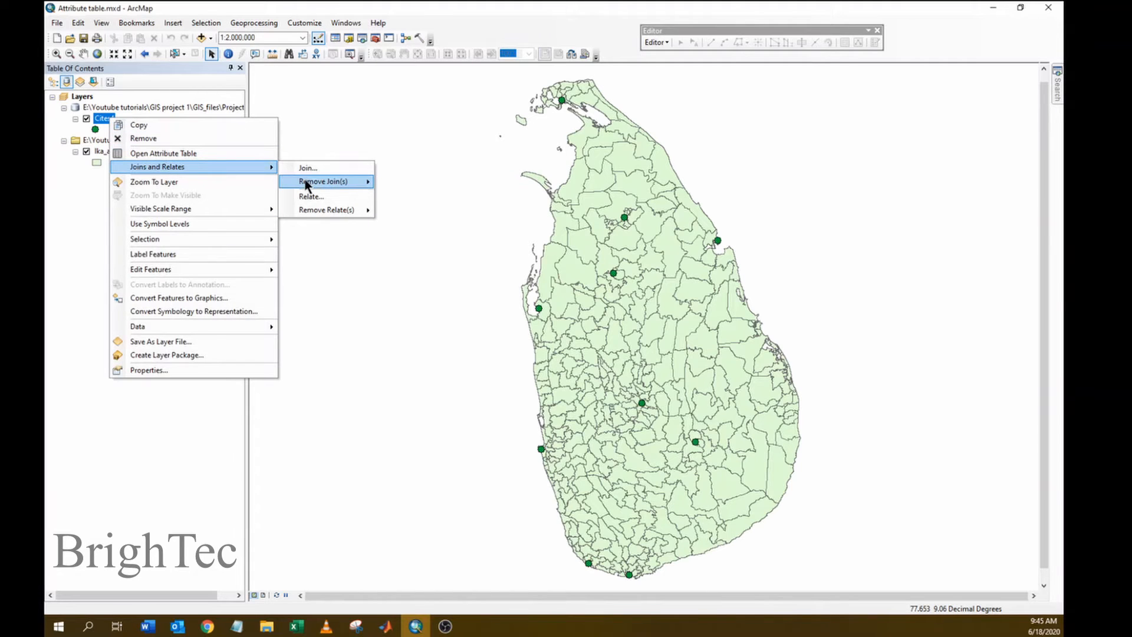
mouse_move(316, 181)
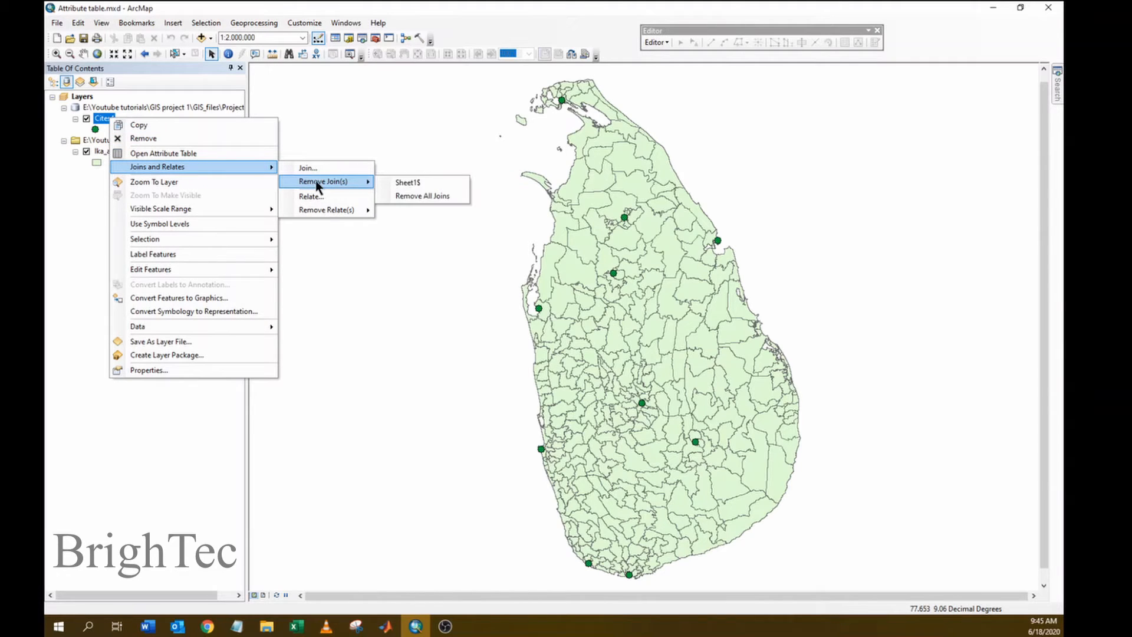
click(418, 196)
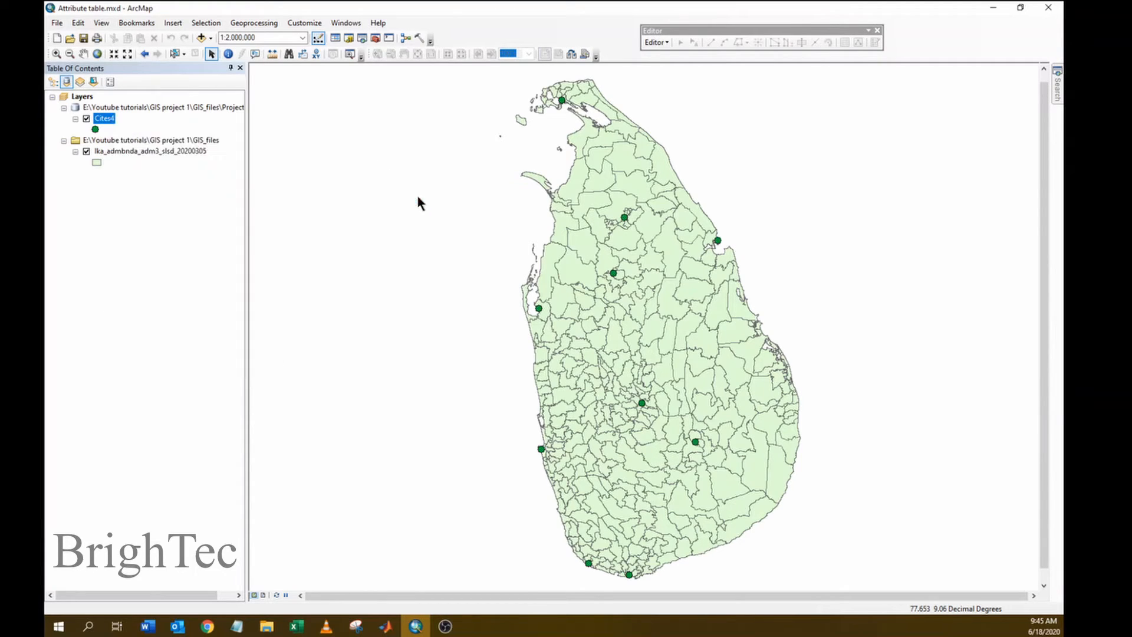
Step: Set up a spatial-location join on Cites4 with lka_admbnda_adm3_slsd_20200305, giving each point the attributes of the polygon it falls inside
right_click(114, 121)
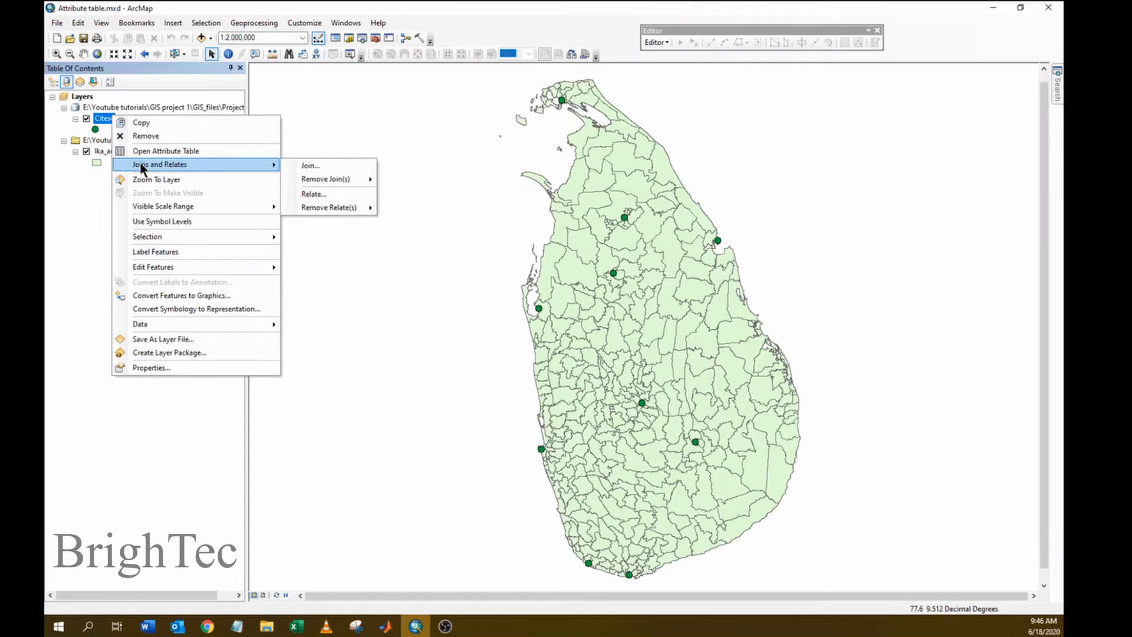
click(322, 168)
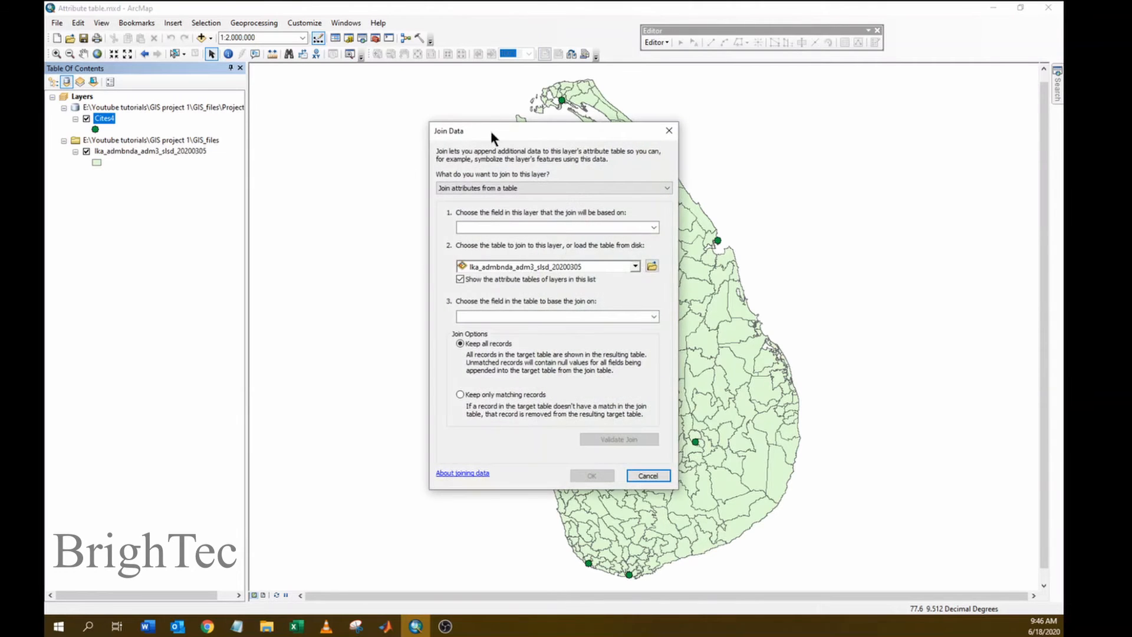
drag(491, 131, 423, 96)
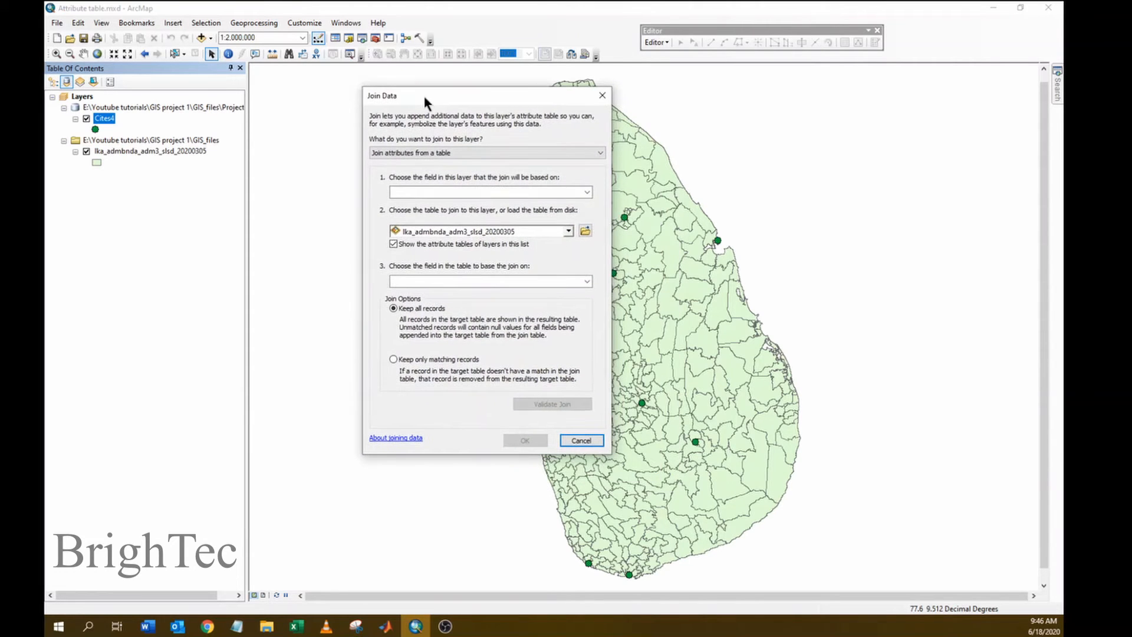
click(416, 153)
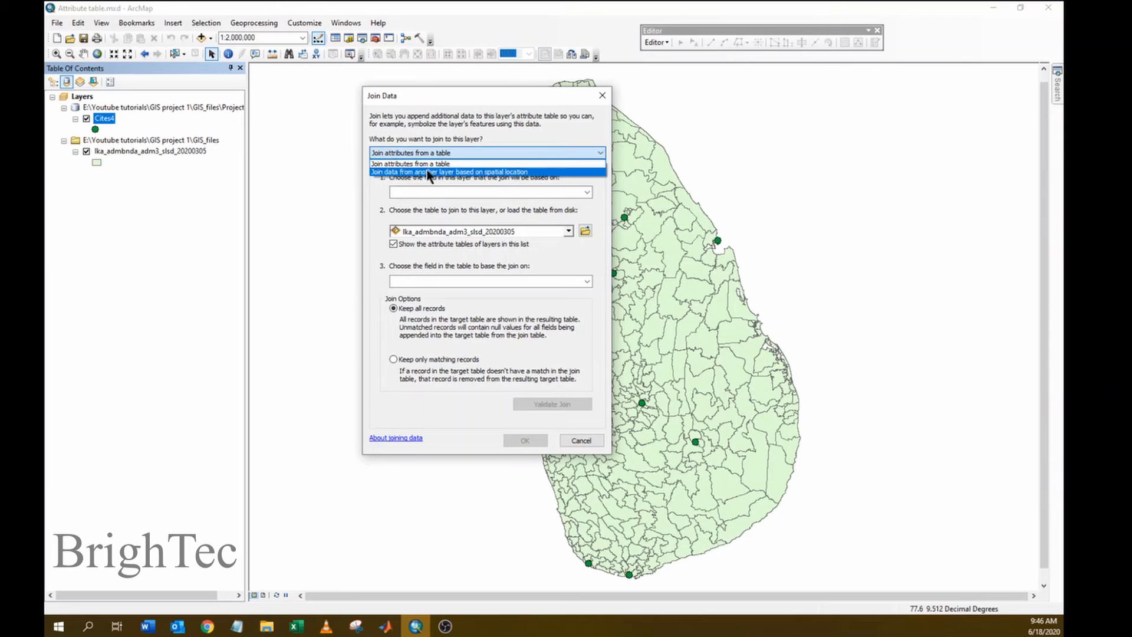
click(485, 171)
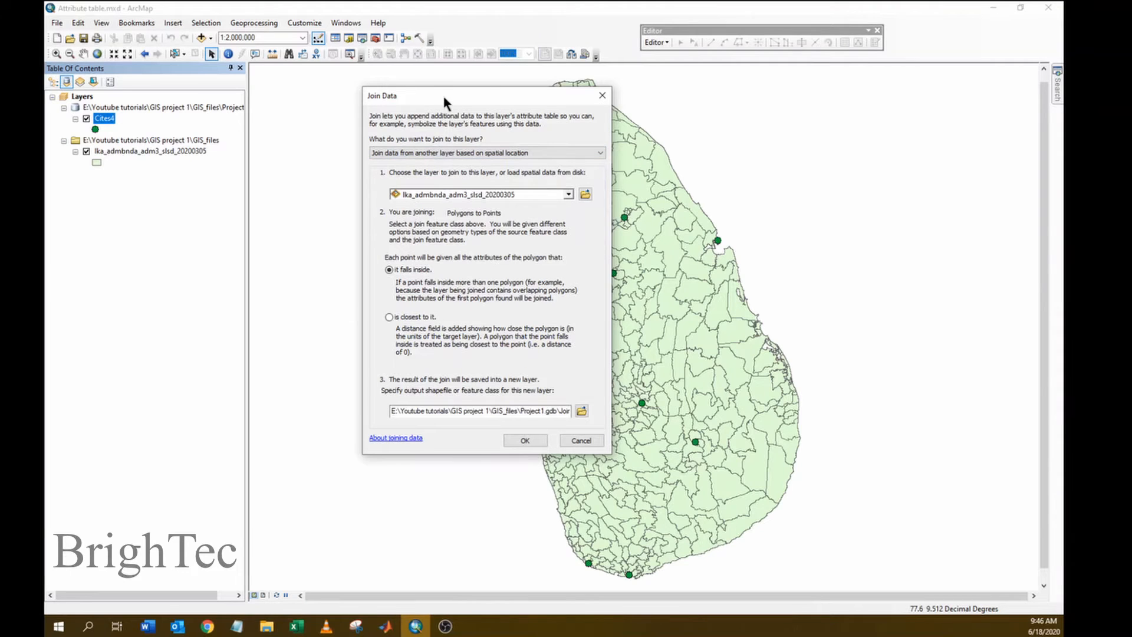
drag(444, 95, 444, 76)
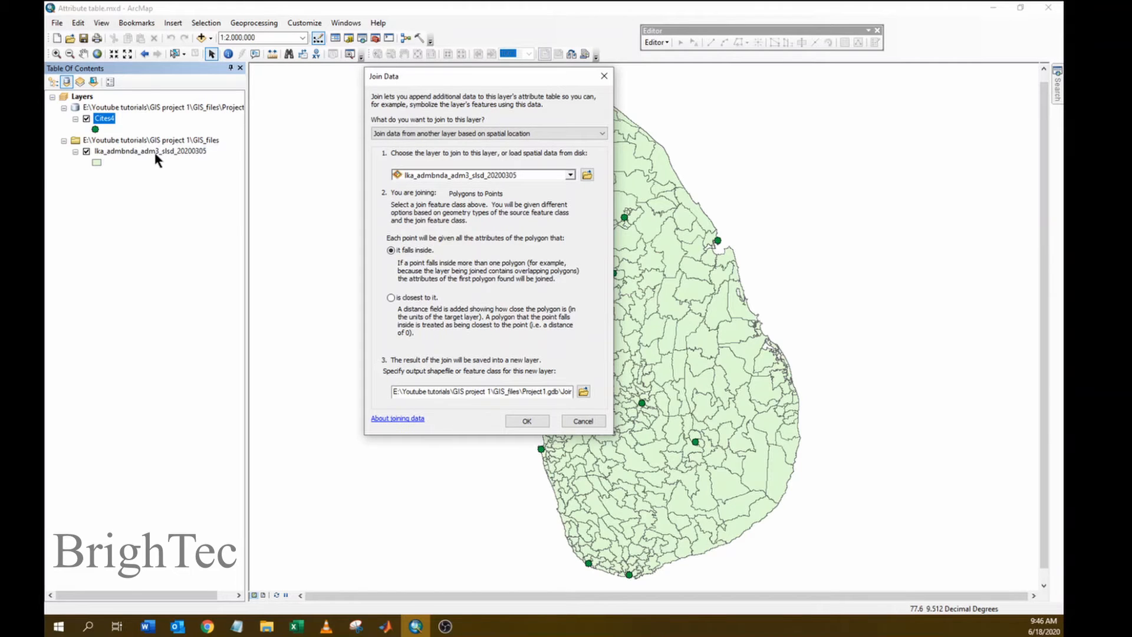
click(571, 175)
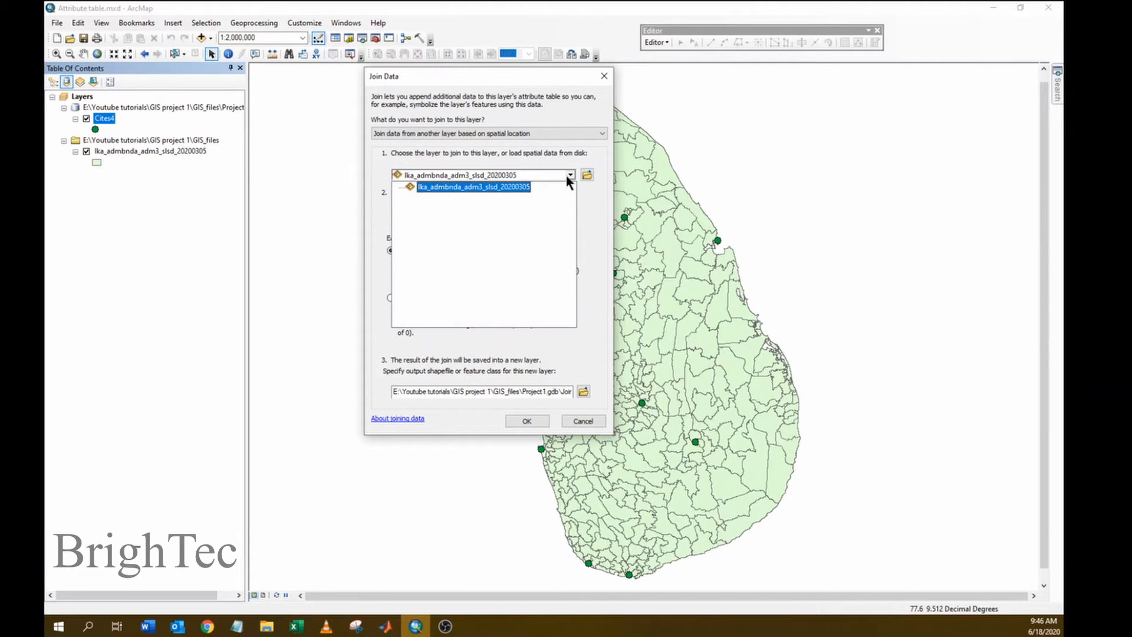
click(513, 188)
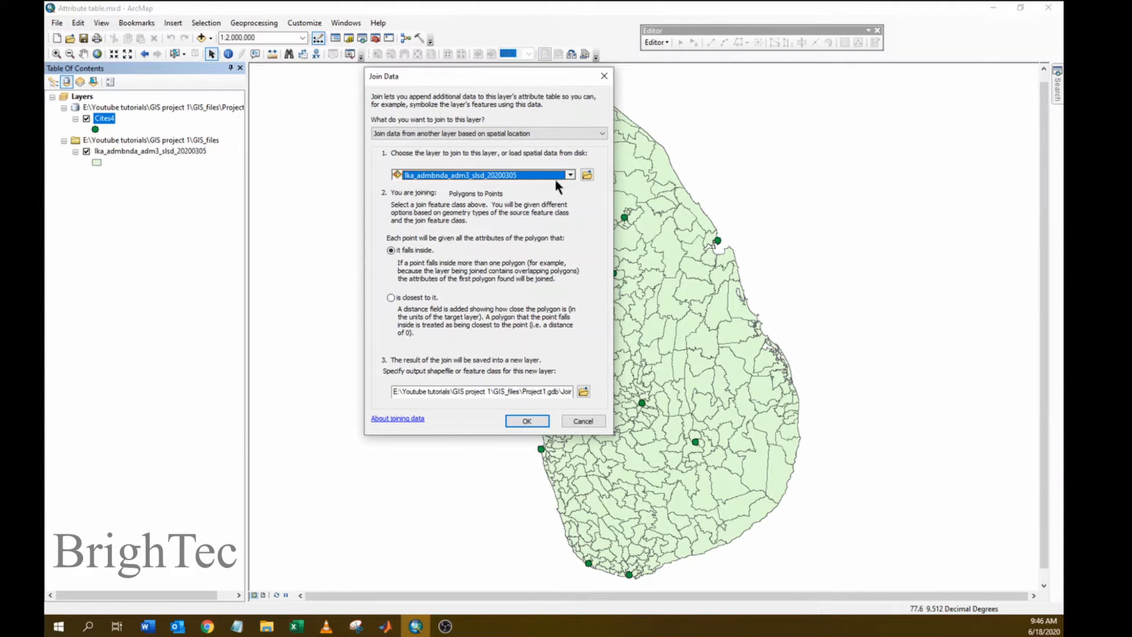
drag(531, 77, 410, 76)
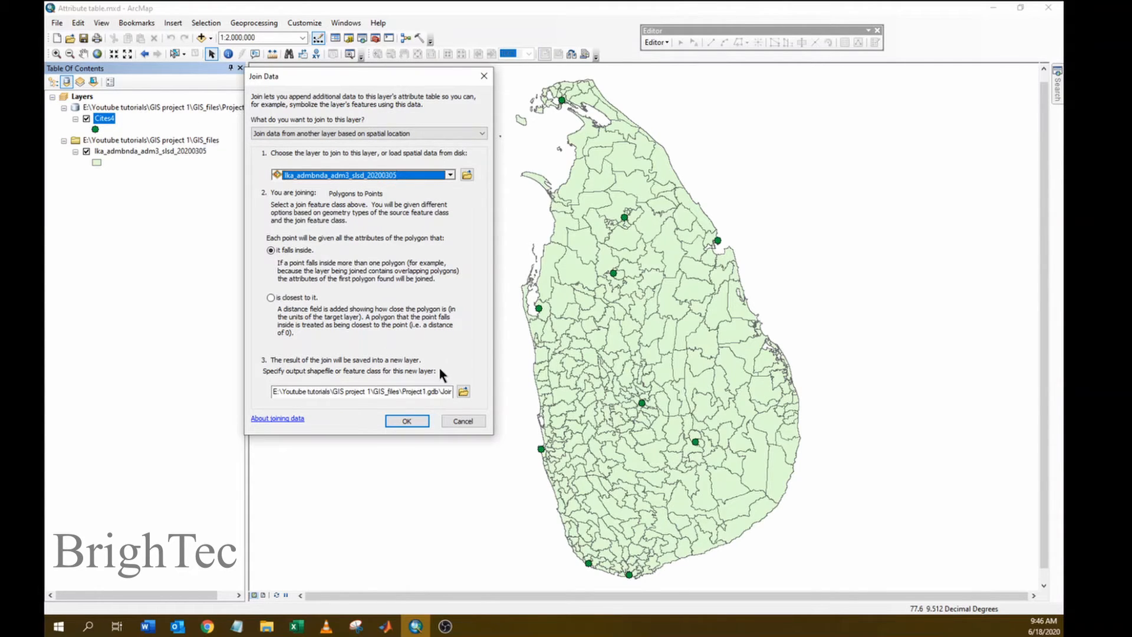
Step: Name the join's output feature class Temp in Project1.gdb and run the spatial join
click(463, 392)
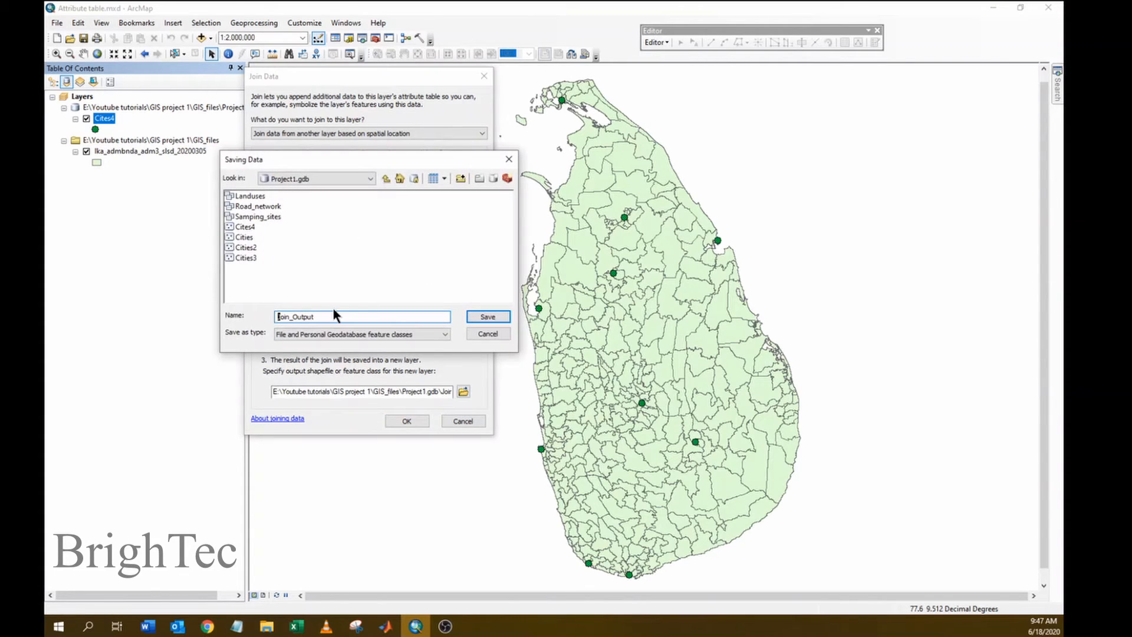
drag(330, 317, 239, 300)
text(Temp)
click(504, 316)
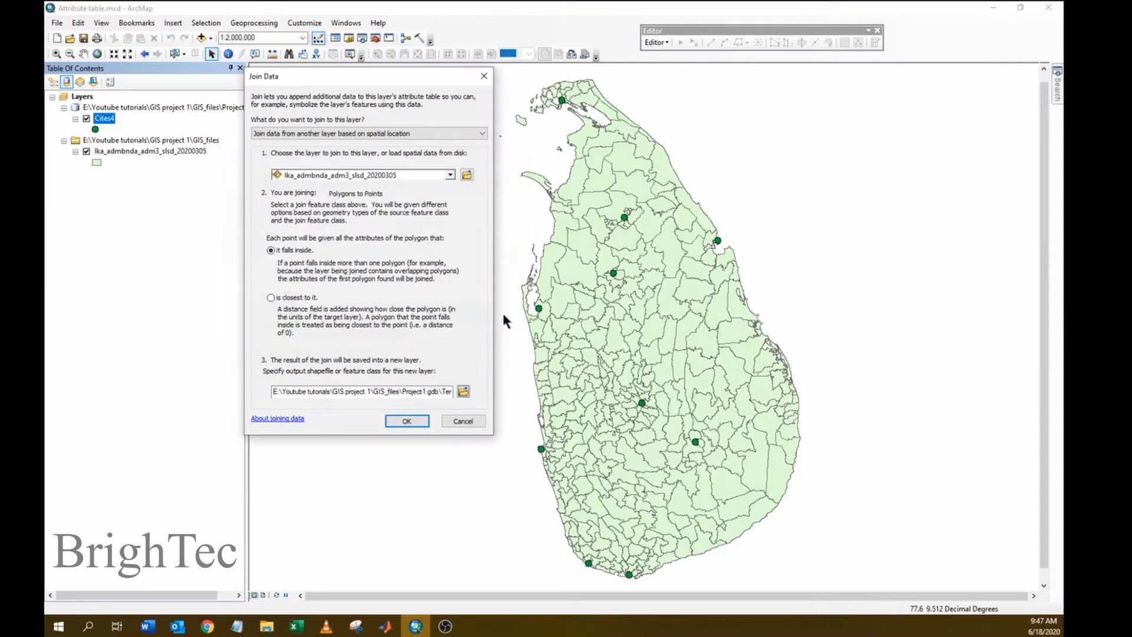
click(407, 421)
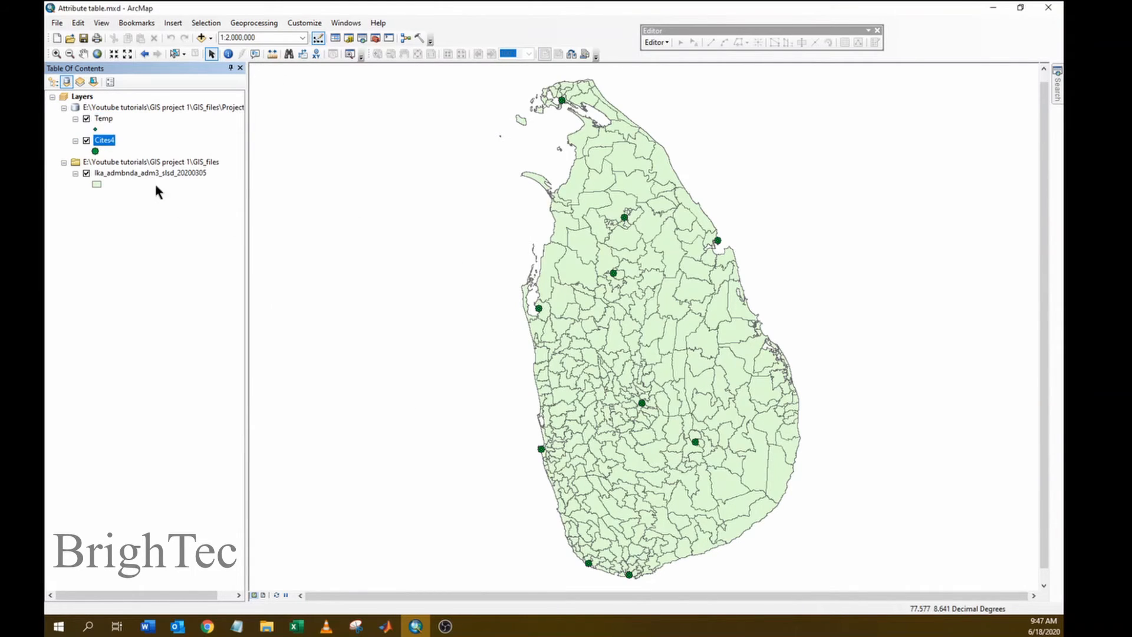
Step: Open the Temp layer's attribute table and examine the fields from DDLat through the joined ADM3 fields
click(111, 118)
right_click(105, 117)
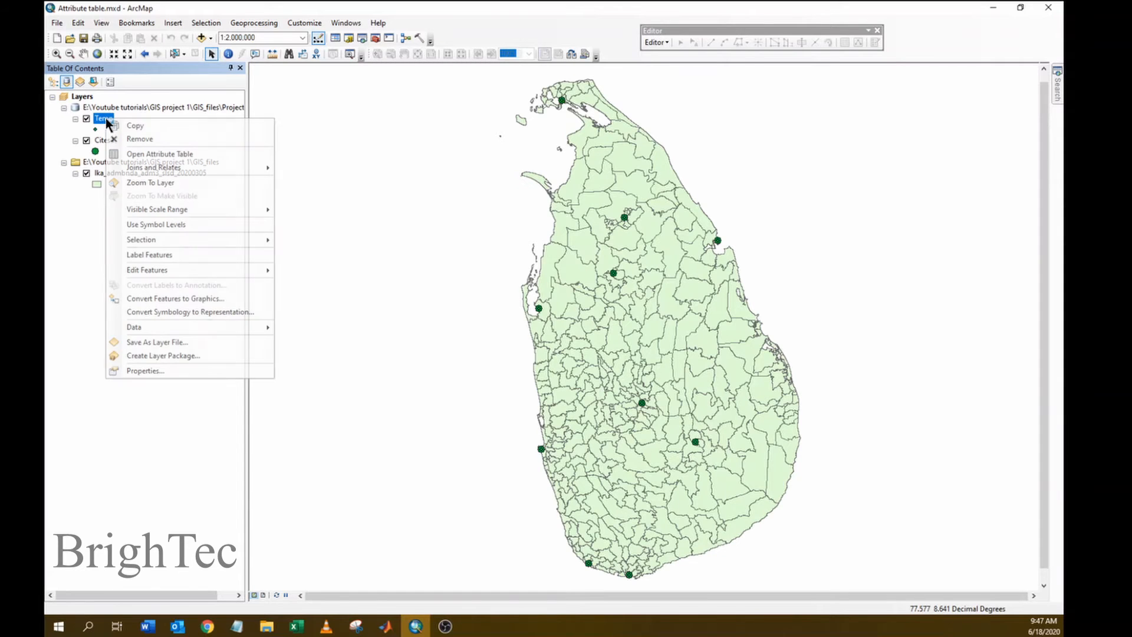
click(140, 155)
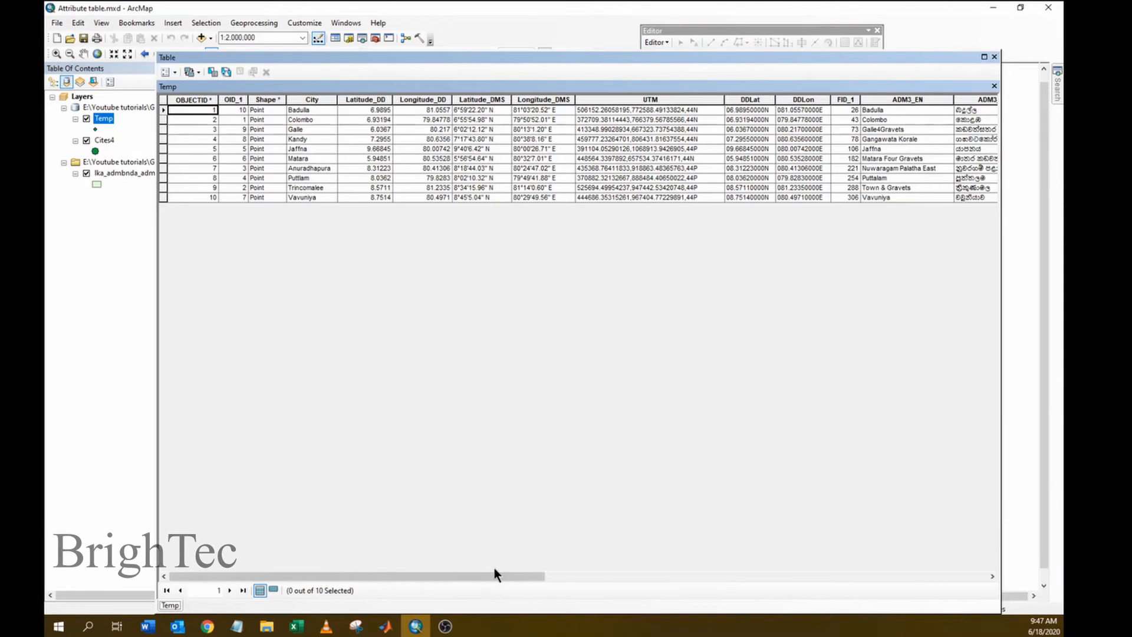
drag(487, 578, 575, 578)
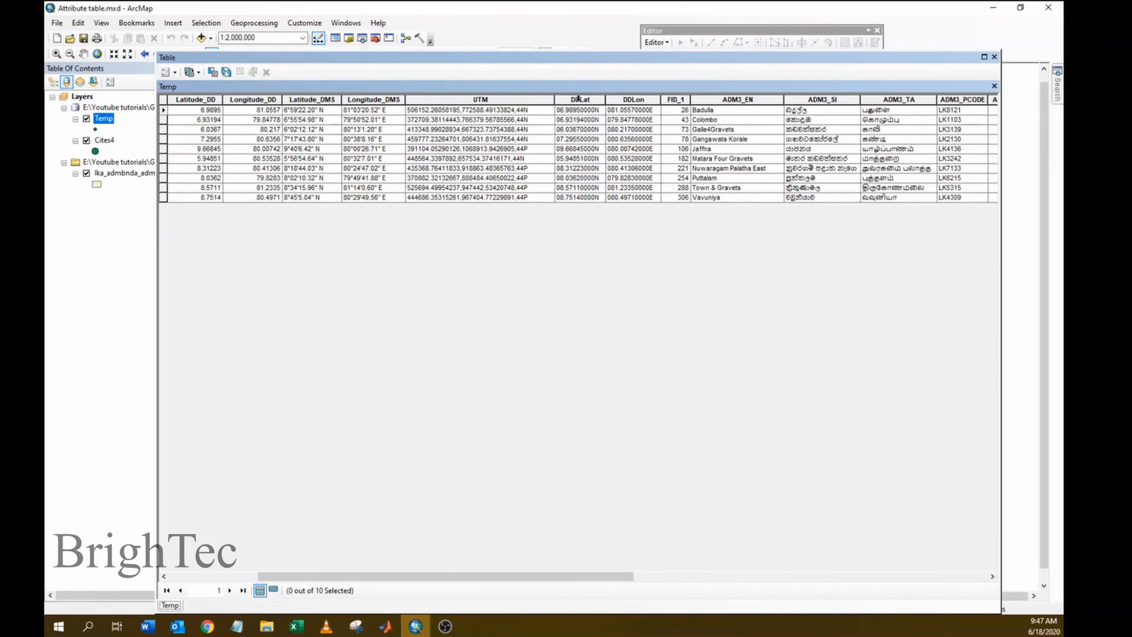
drag(581, 99, 899, 101)
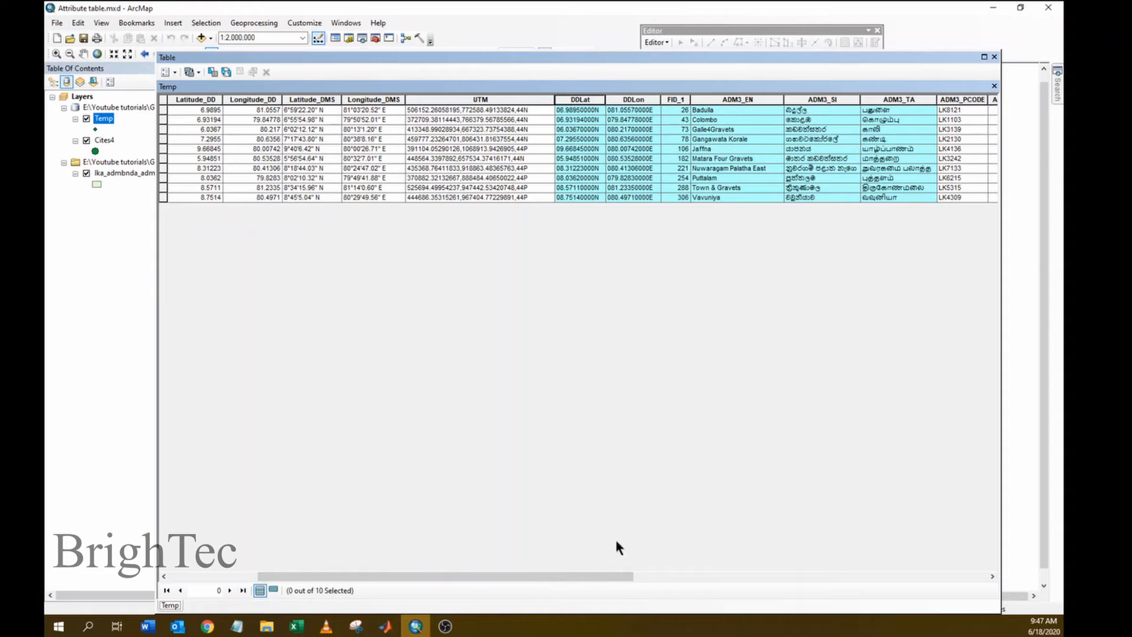
drag(602, 576, 540, 584)
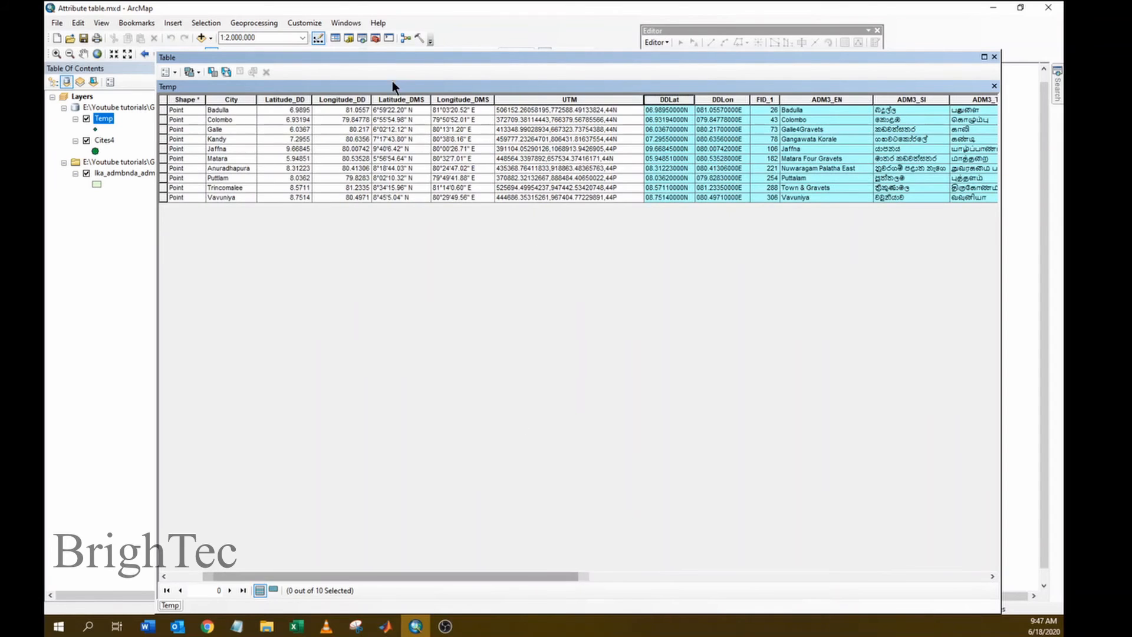
Step: Locate Anuradhapura, Trincomalee, Vavuniya, Colombo and Galle on the map by selecting their rows one by one in the Temp table
drag(403, 59, 914, 251)
click(682, 366)
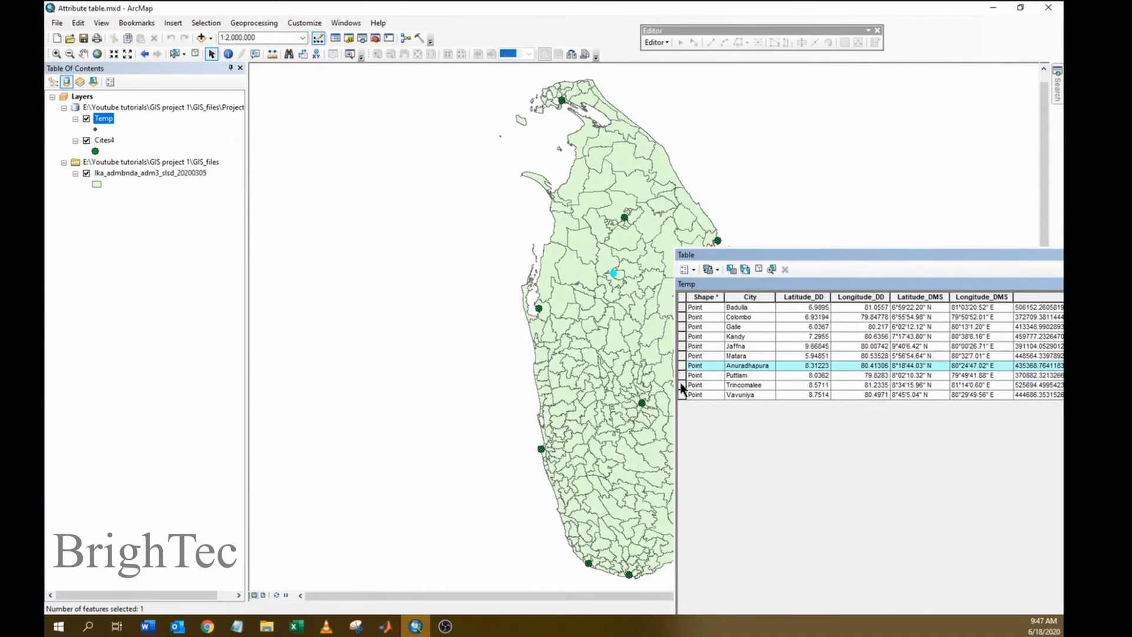
click(683, 385)
click(682, 394)
click(683, 318)
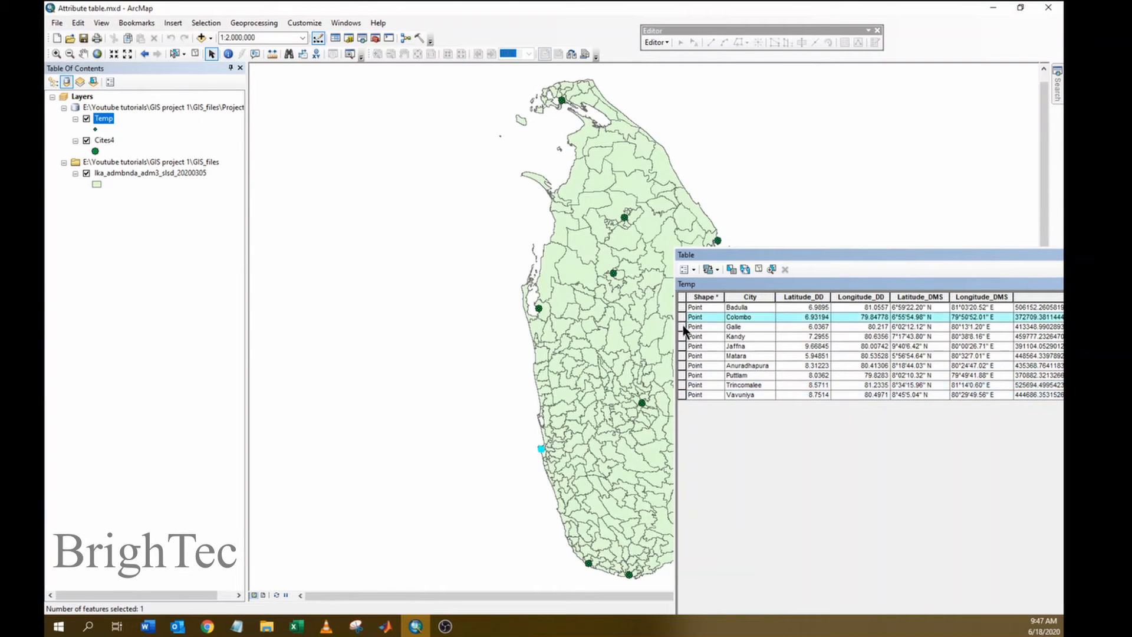
click(683, 327)
Step: Compare the joined administrative fields in the Temp table with the lka_admbnda_adm3_slsd_20200305 attribute table
drag(713, 253, 443, 62)
drag(505, 579, 897, 578)
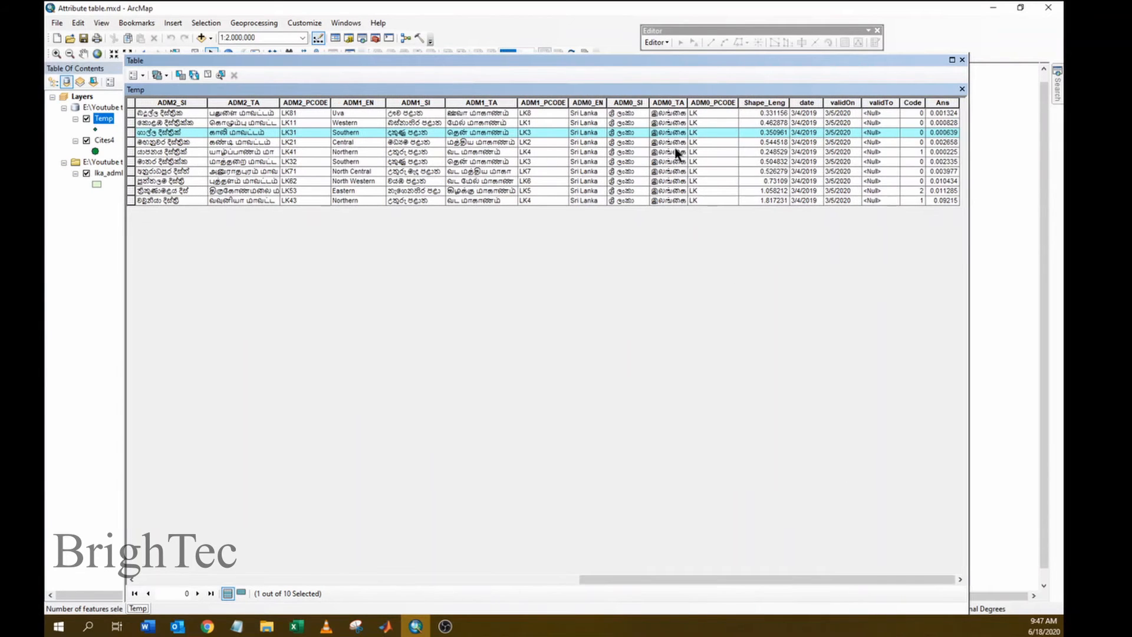
drag(642, 62, 666, 59)
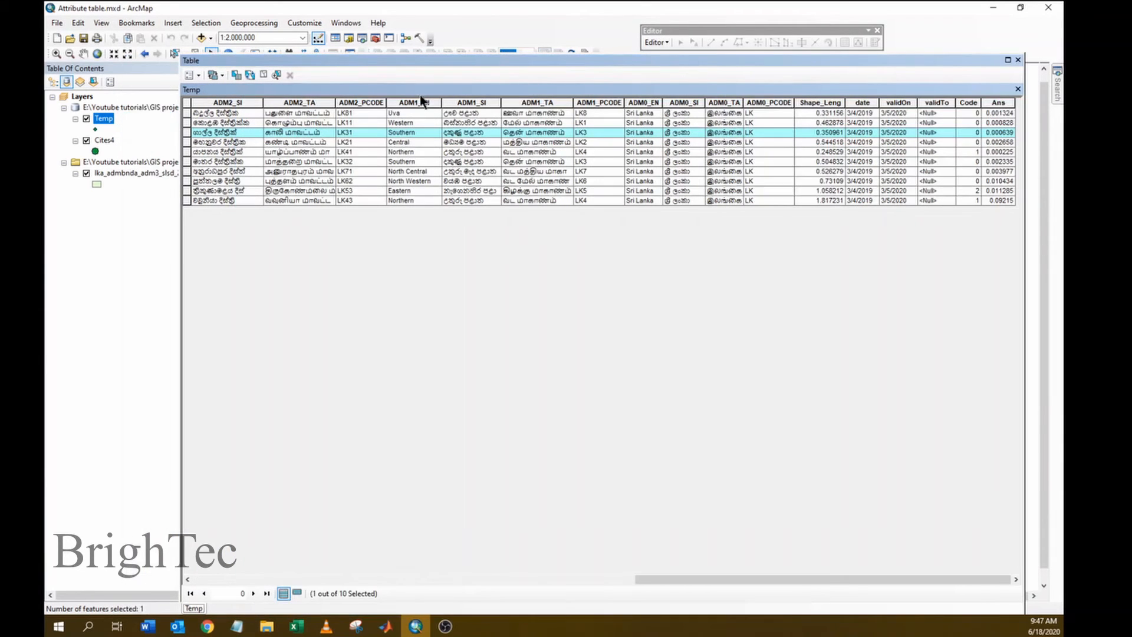
right_click(121, 175)
click(161, 203)
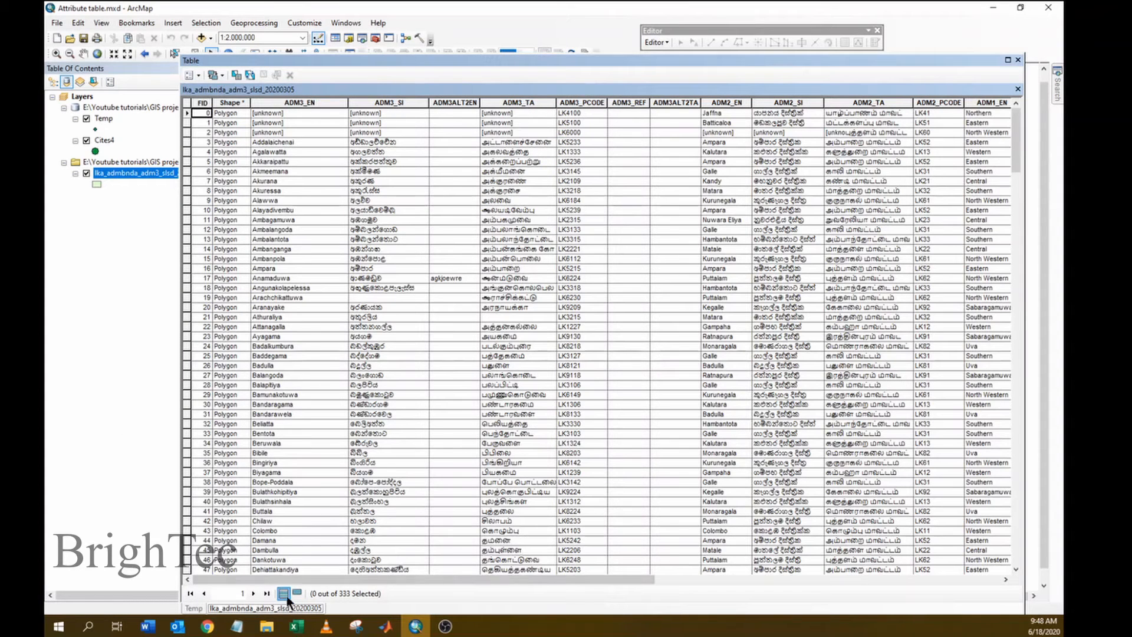
click(199, 610)
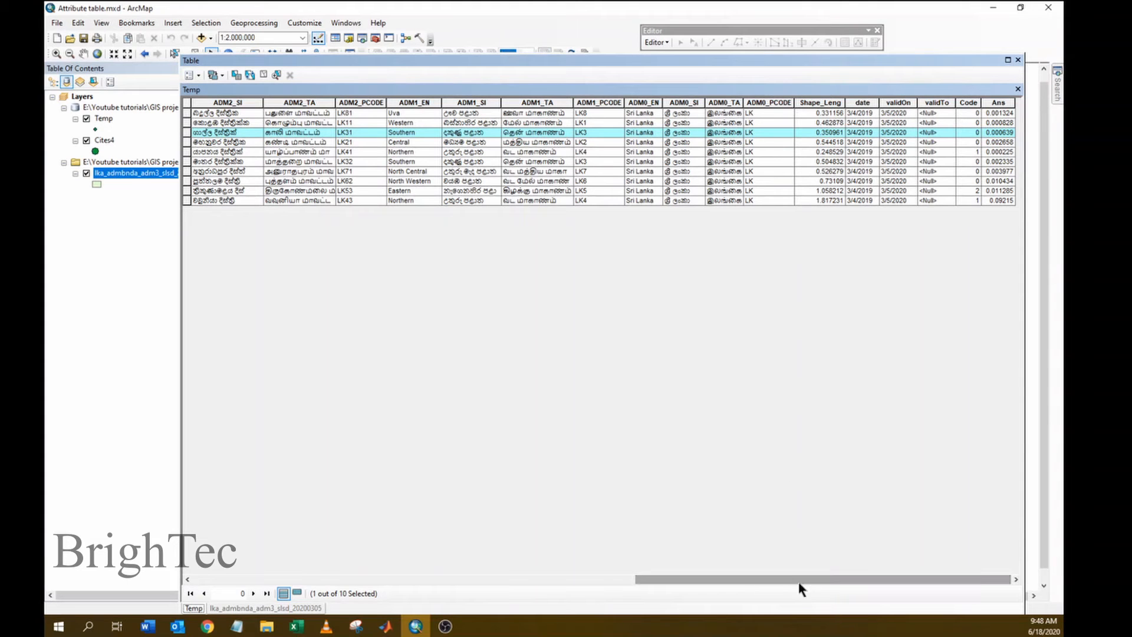
Step: Select the Colombo record in the Temp table, review its joined attributes, and close the table window
drag(766, 582, 271, 583)
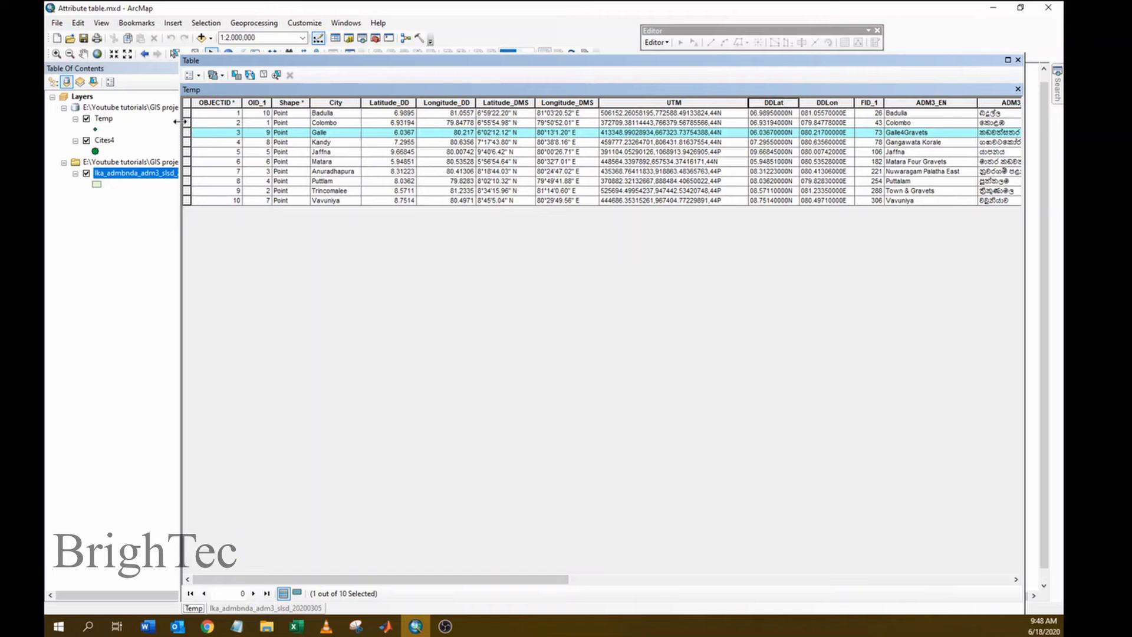
click(188, 122)
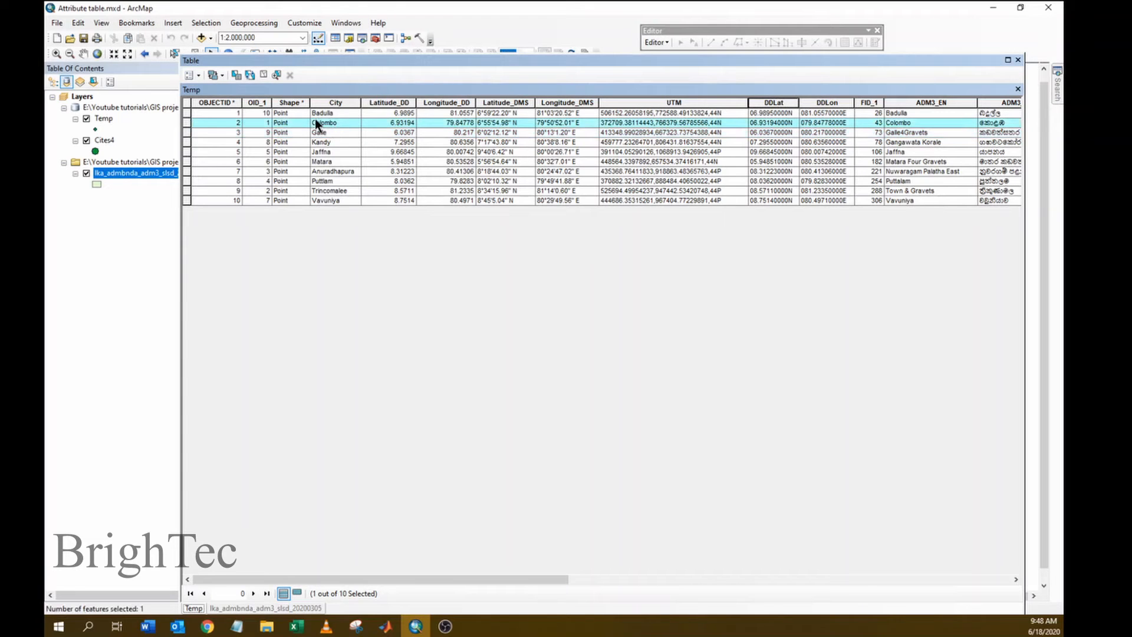
drag(553, 577, 1001, 586)
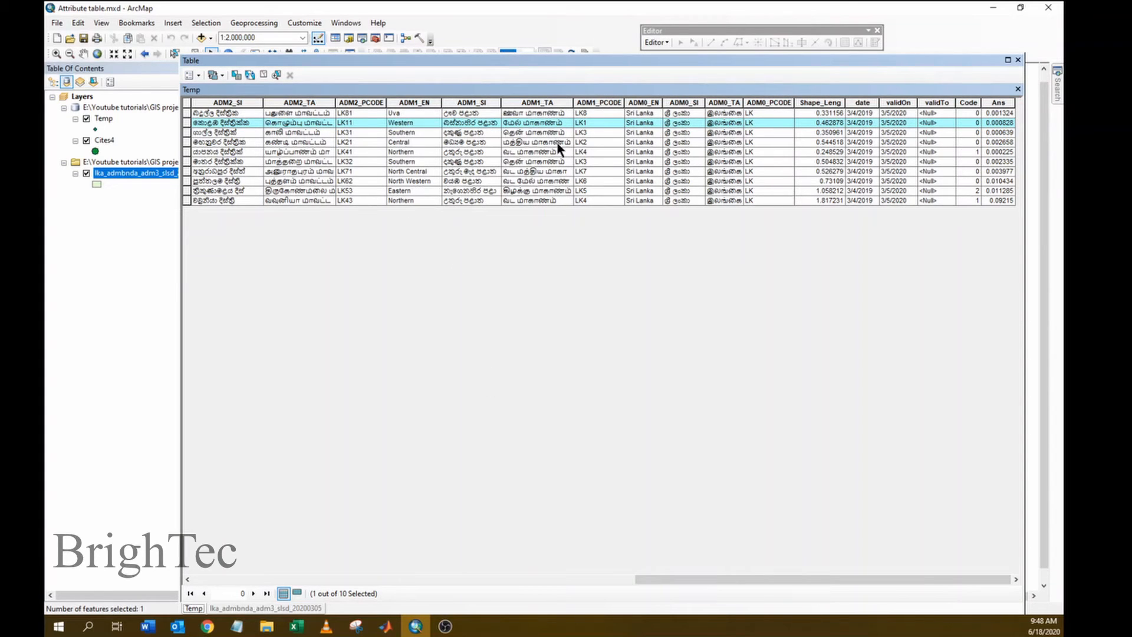
click(1019, 59)
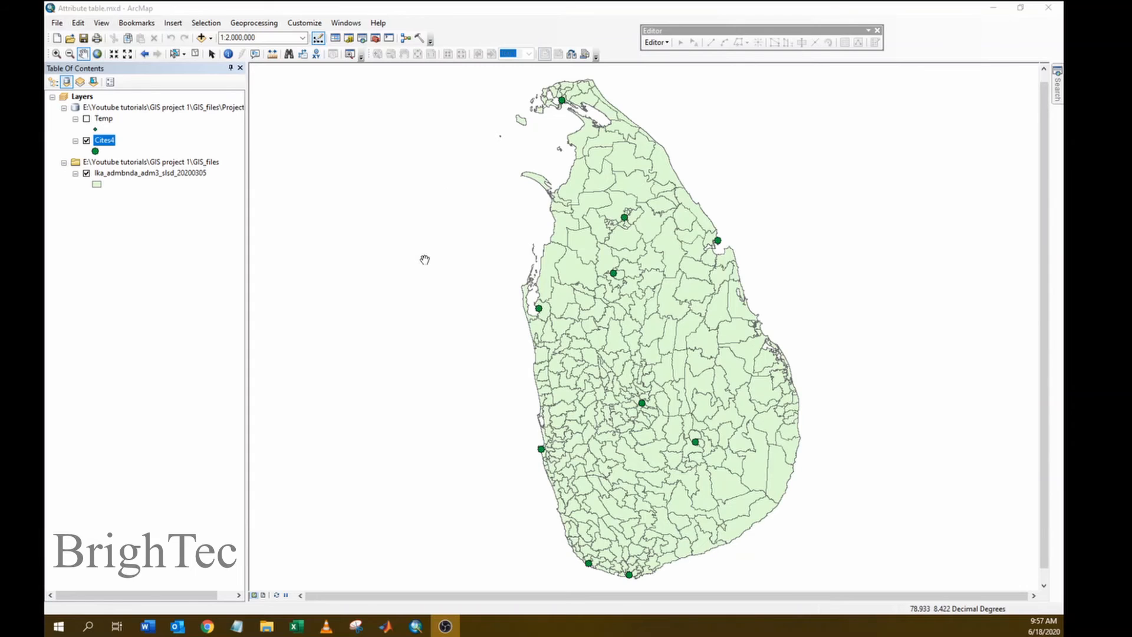
Step: Open the attribute tables of Cites4 and lka_admbnda_adm3_slsd_20200305 and compare their fields
right_click(107, 142)
click(159, 179)
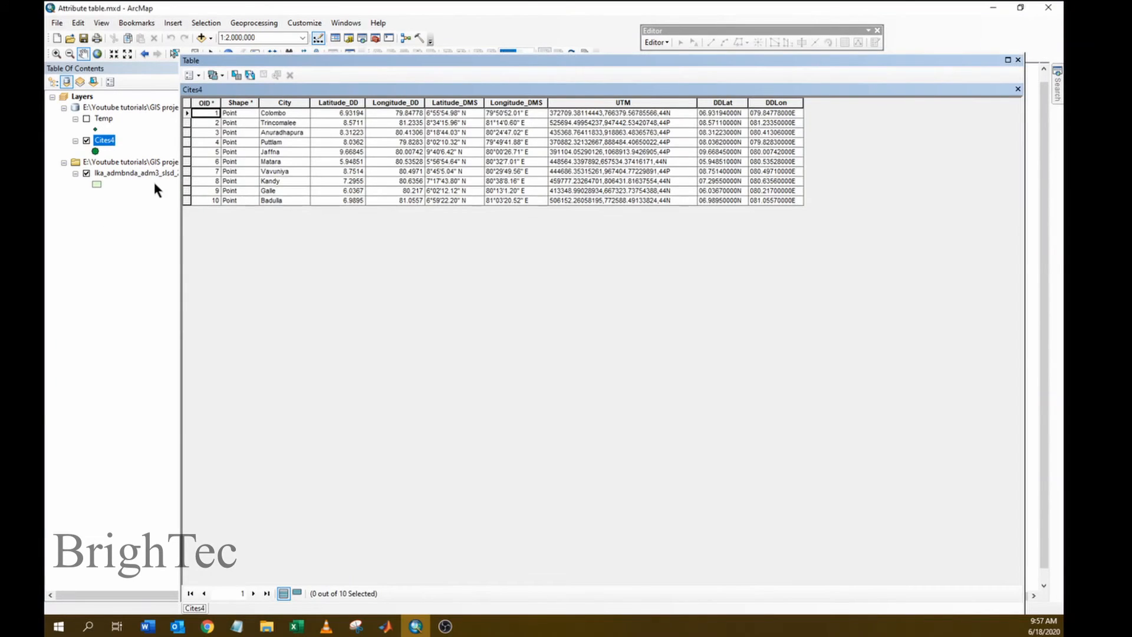
right_click(132, 179)
click(177, 209)
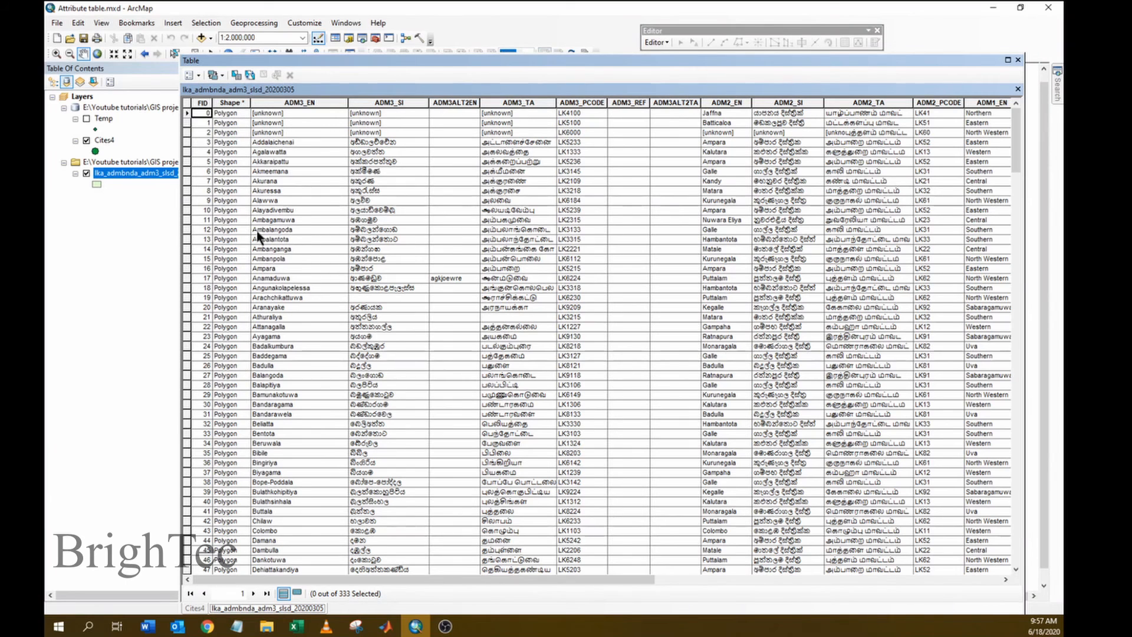
click(196, 608)
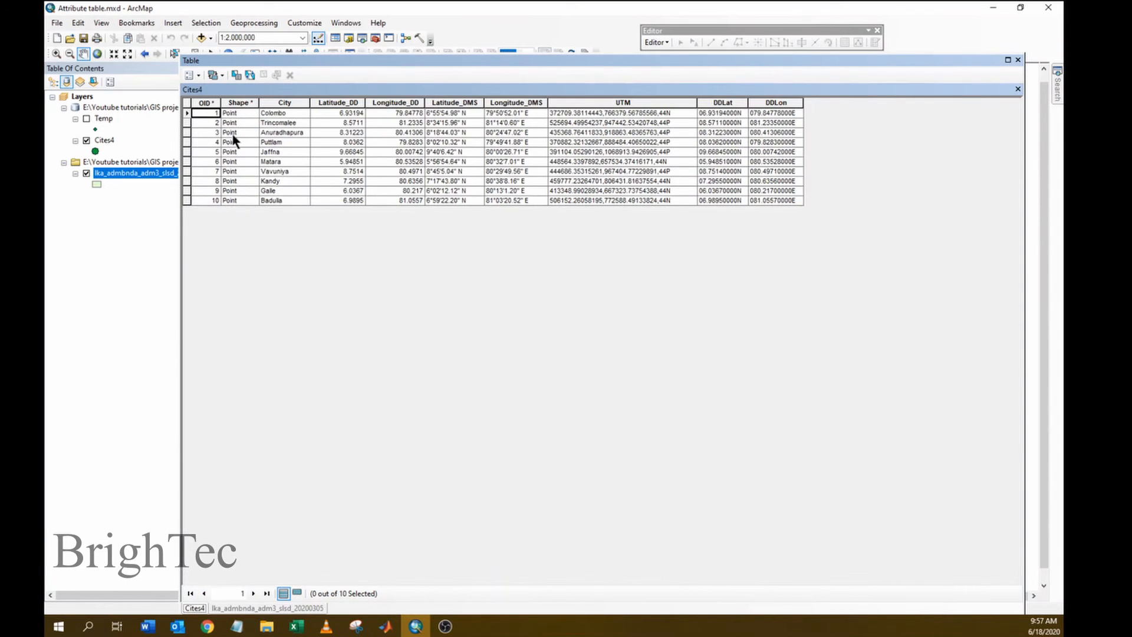
click(263, 609)
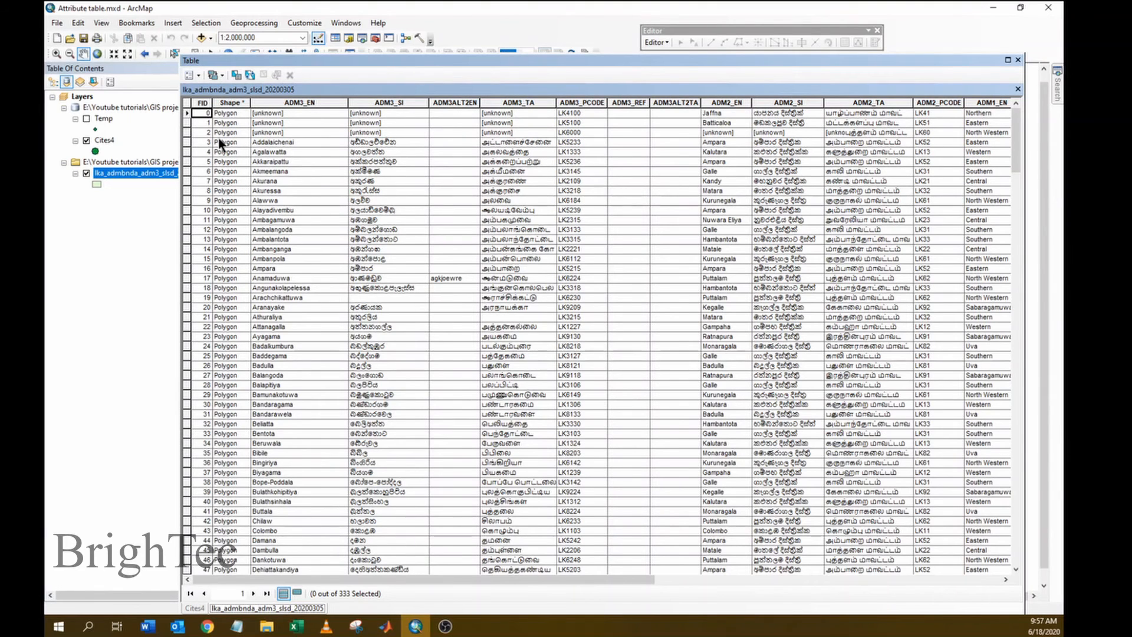
Step: Compare the FID field of the lka_admbnda_adm3_slsd_20200305 table with the OID field of the Cites4 table
click(202, 102)
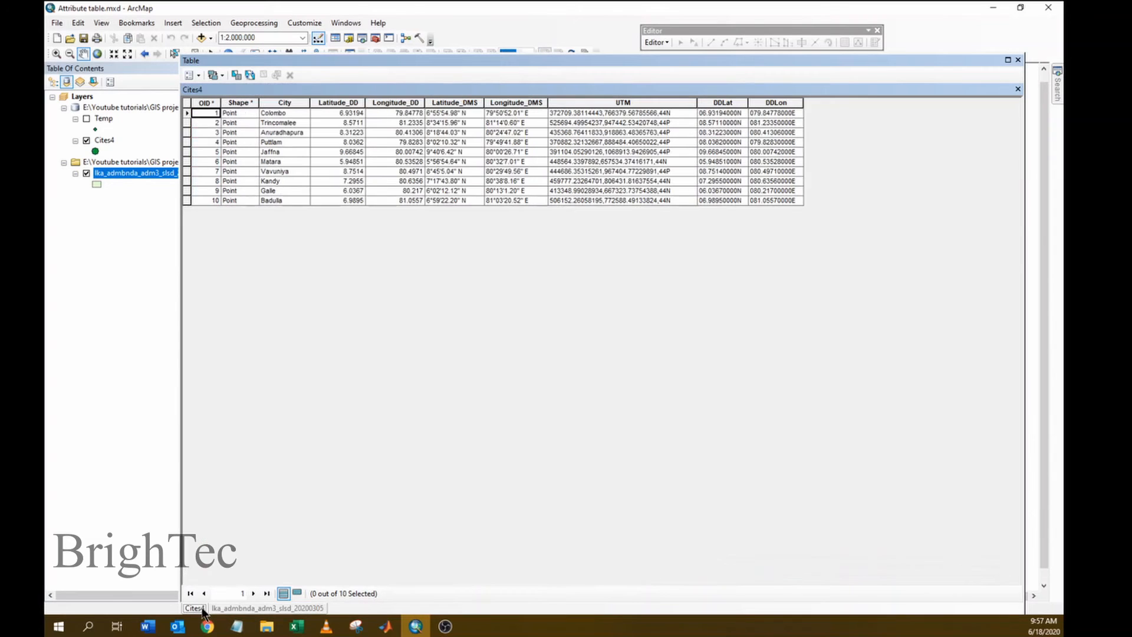
click(195, 608)
click(203, 103)
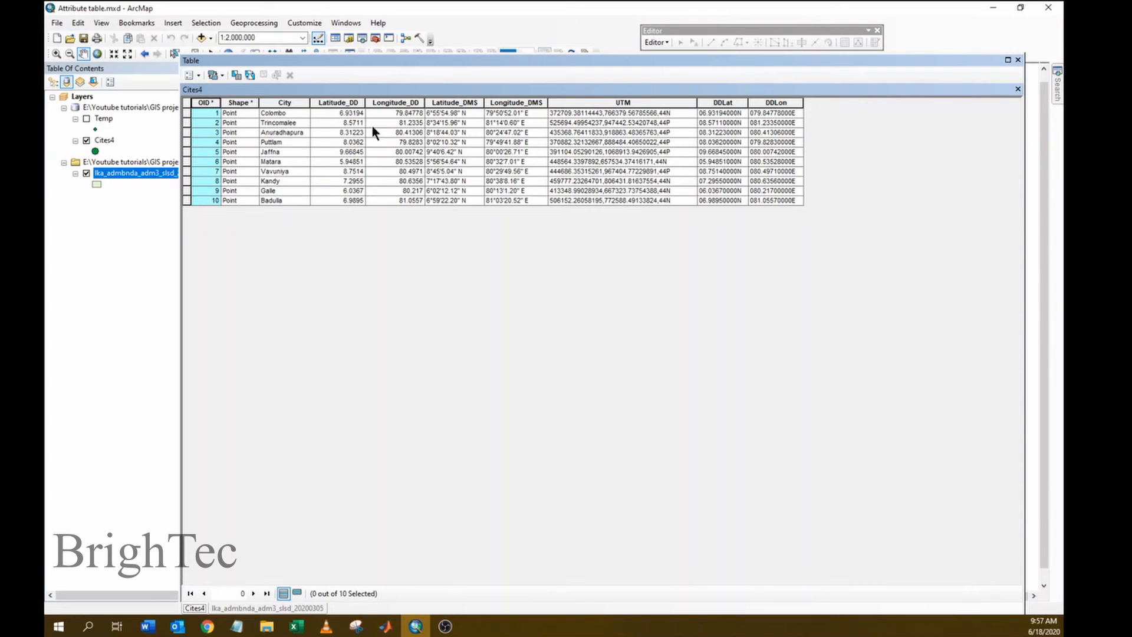
Step: Relate the OID field of Cites4 to the FID field of lka_admbnda_adm3_slsd_20200305 as Relate1, and close the table window
right_click(155, 174)
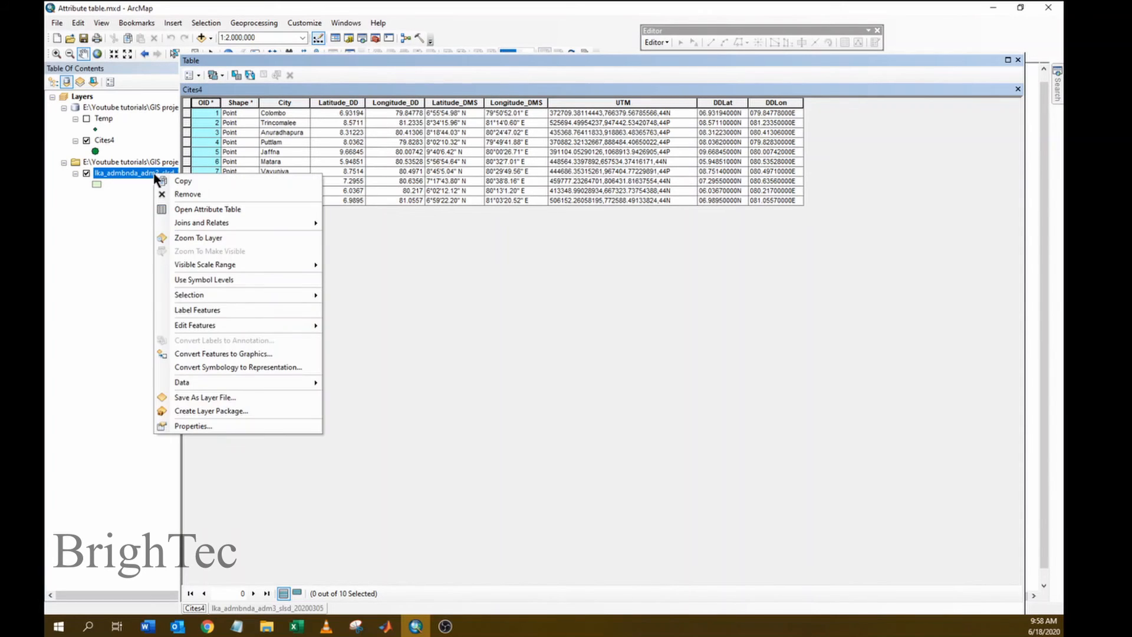
right_click(111, 141)
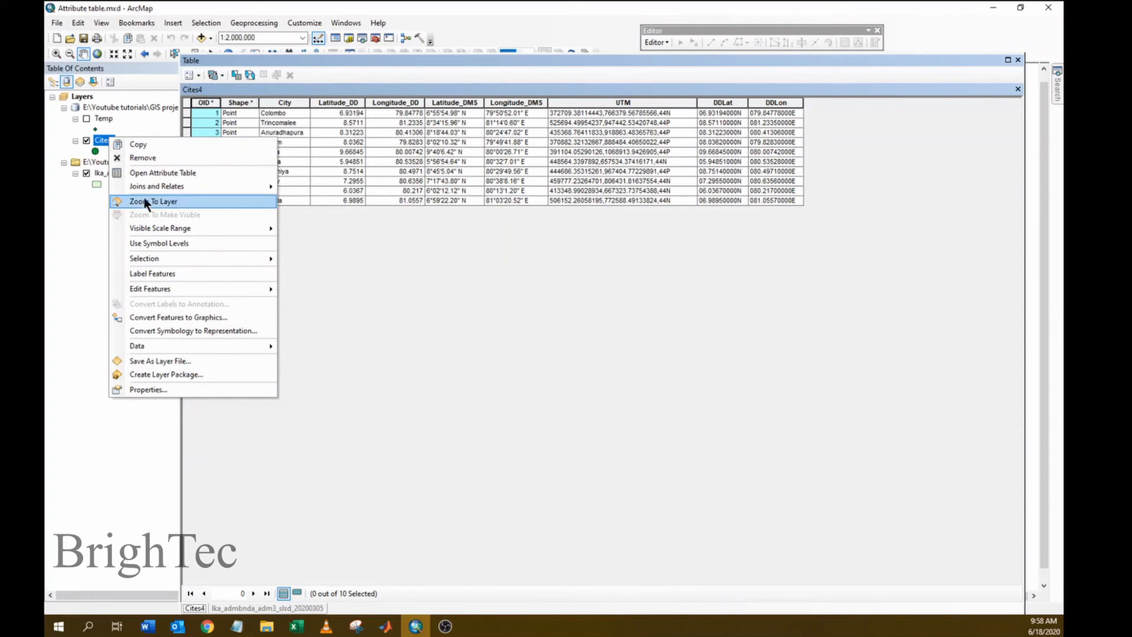
mouse_move(145, 188)
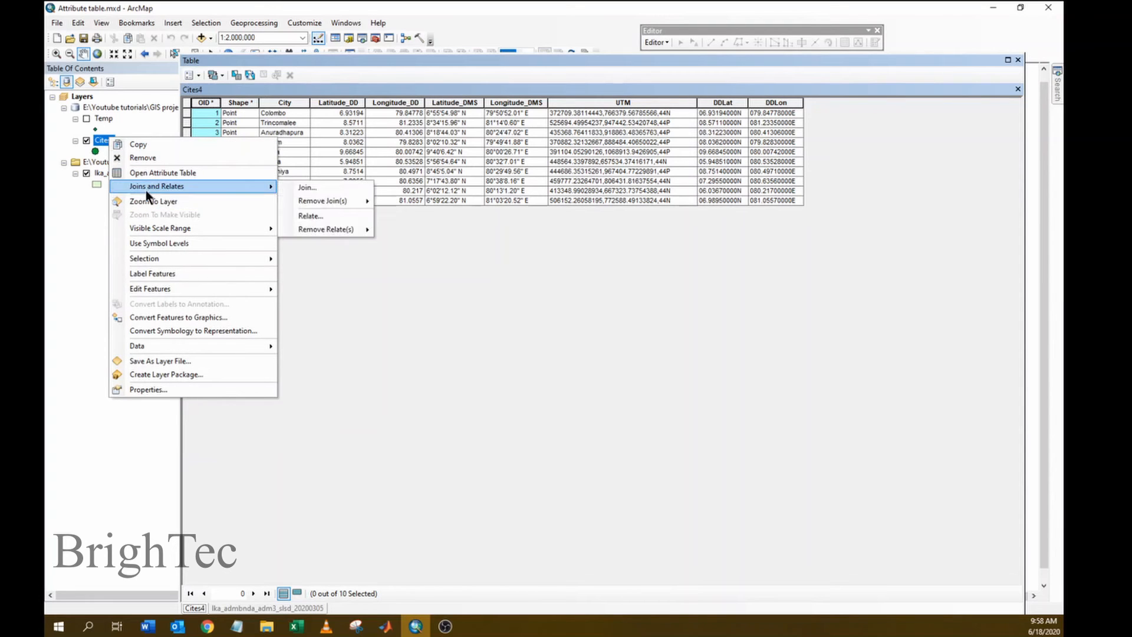
click(314, 216)
drag(512, 190, 453, 121)
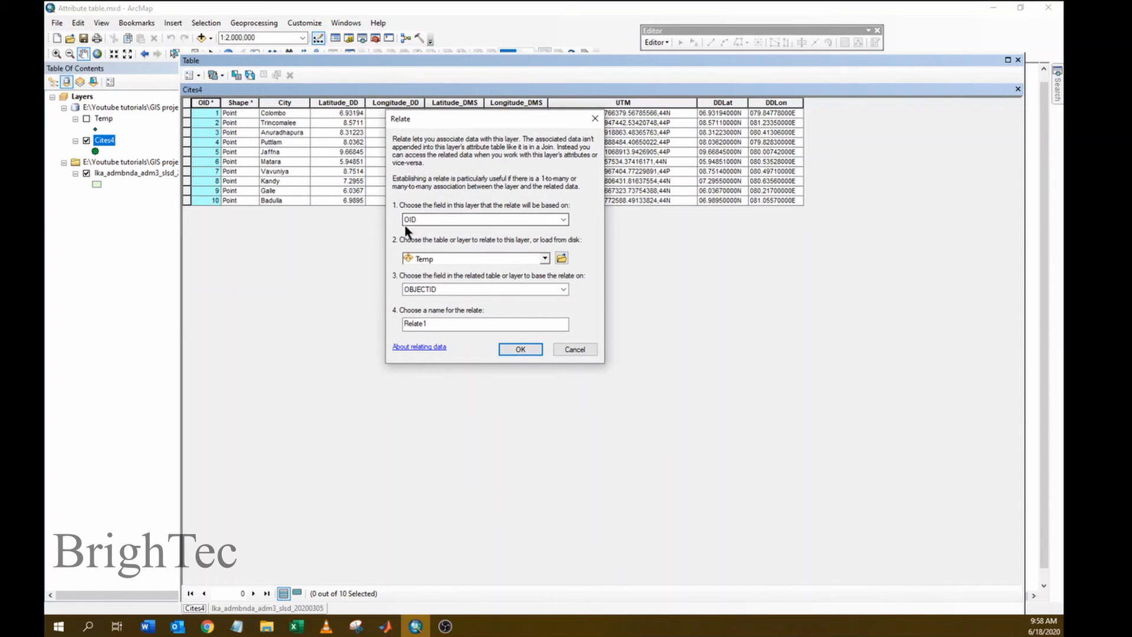
click(543, 258)
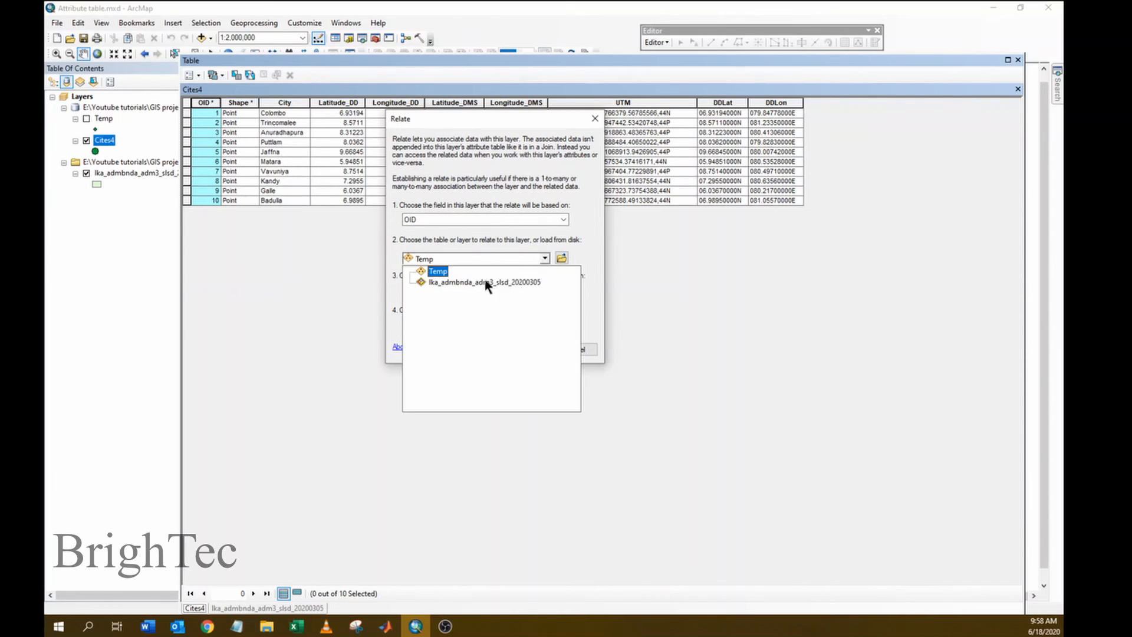
click(476, 284)
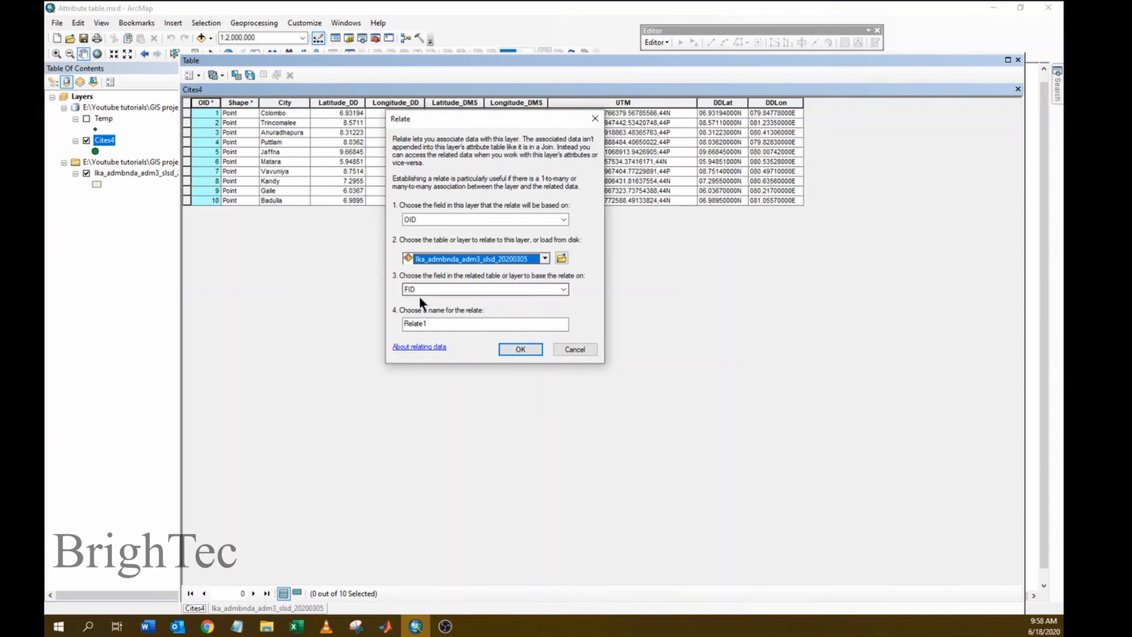
click(515, 351)
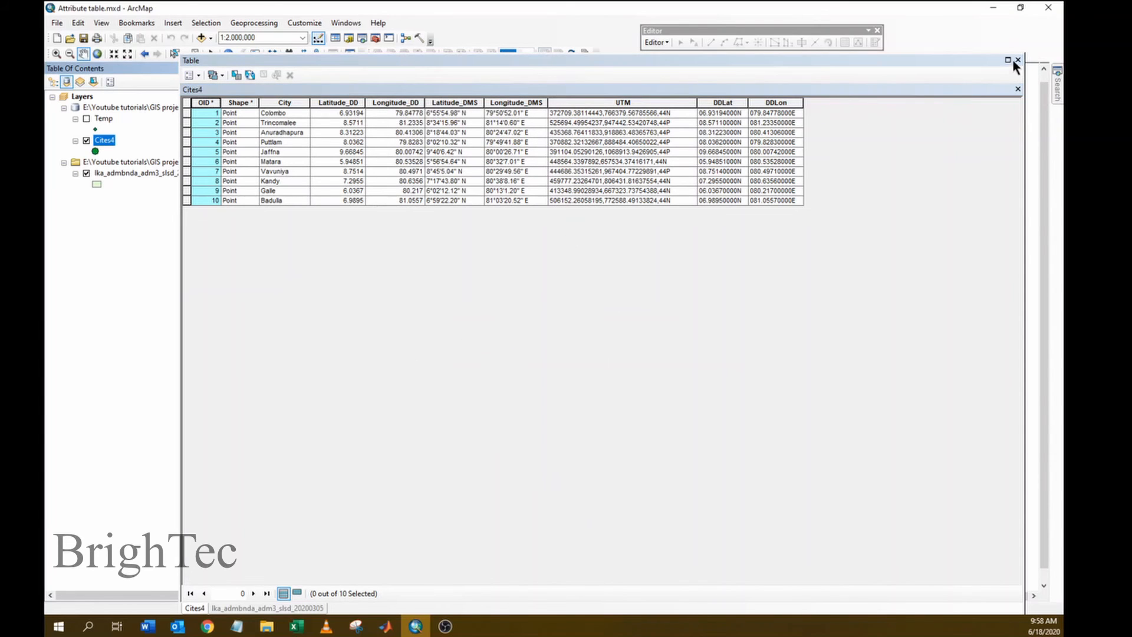
click(197, 607)
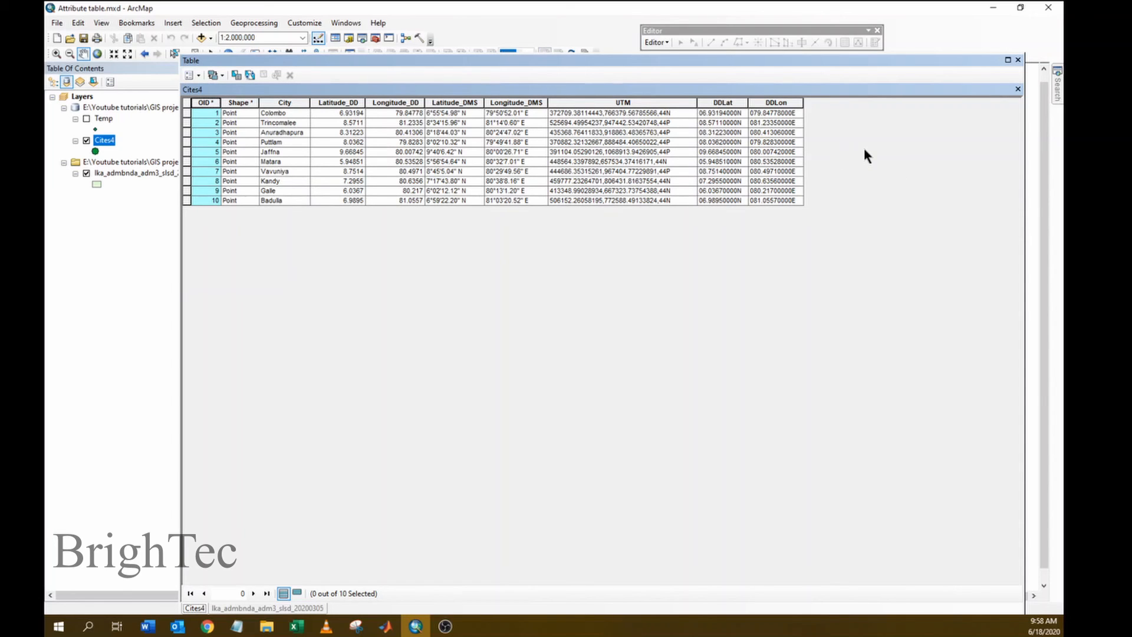
click(1018, 60)
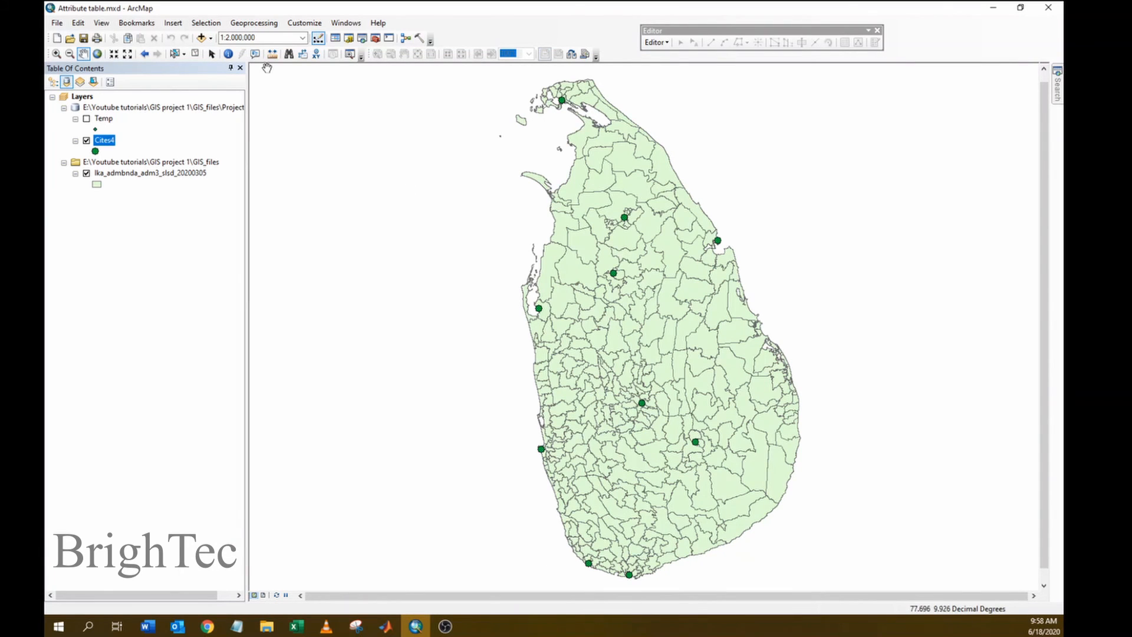
Step: Identify the Puttlam point on the map, expand its related lka_admbnda_adm3_slsd_20200305 record, and close the results
click(228, 55)
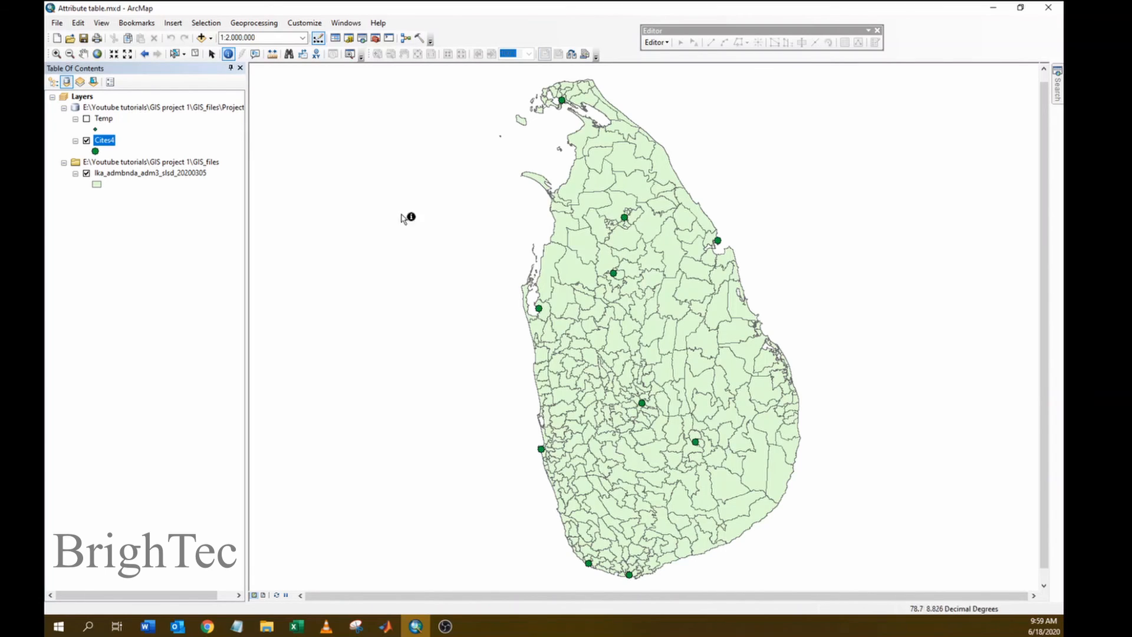
click(540, 309)
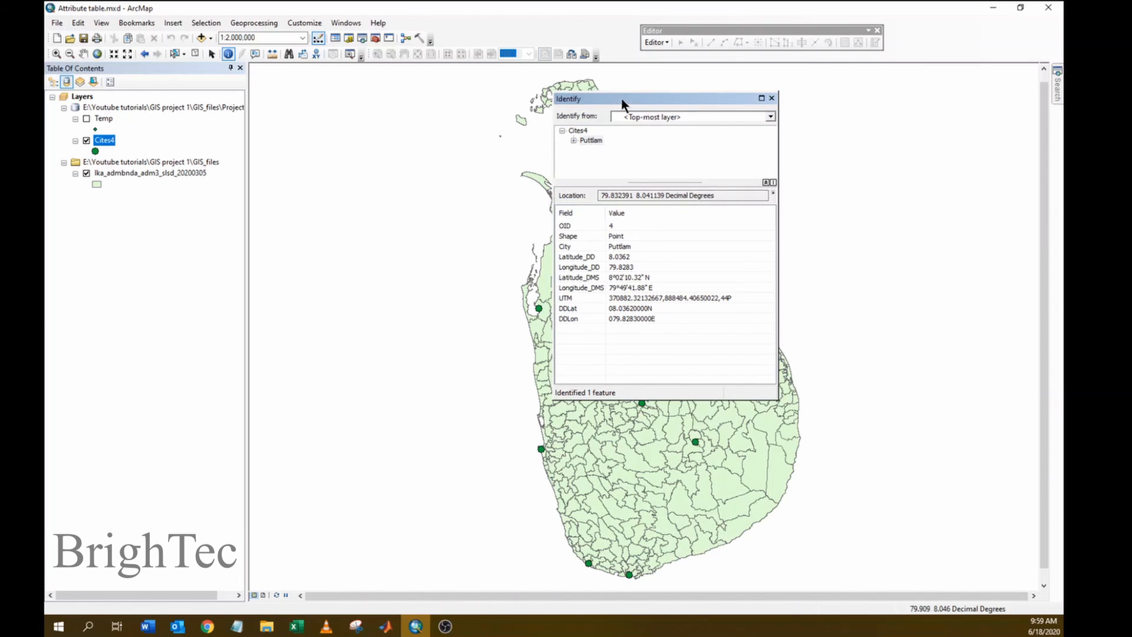
drag(622, 98, 653, 79)
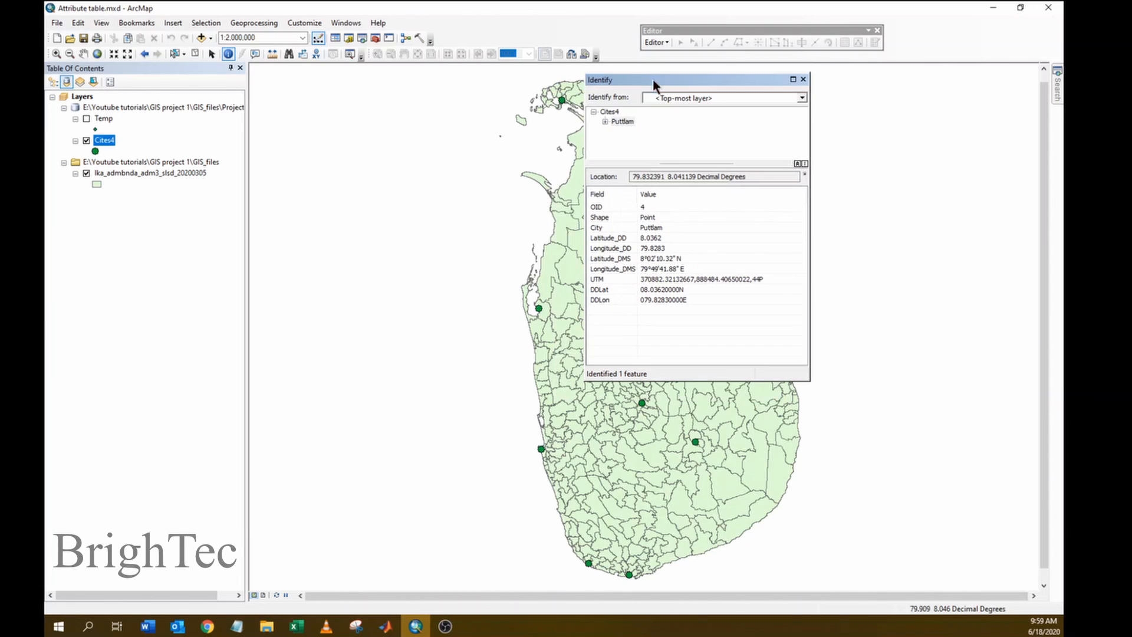
click(606, 122)
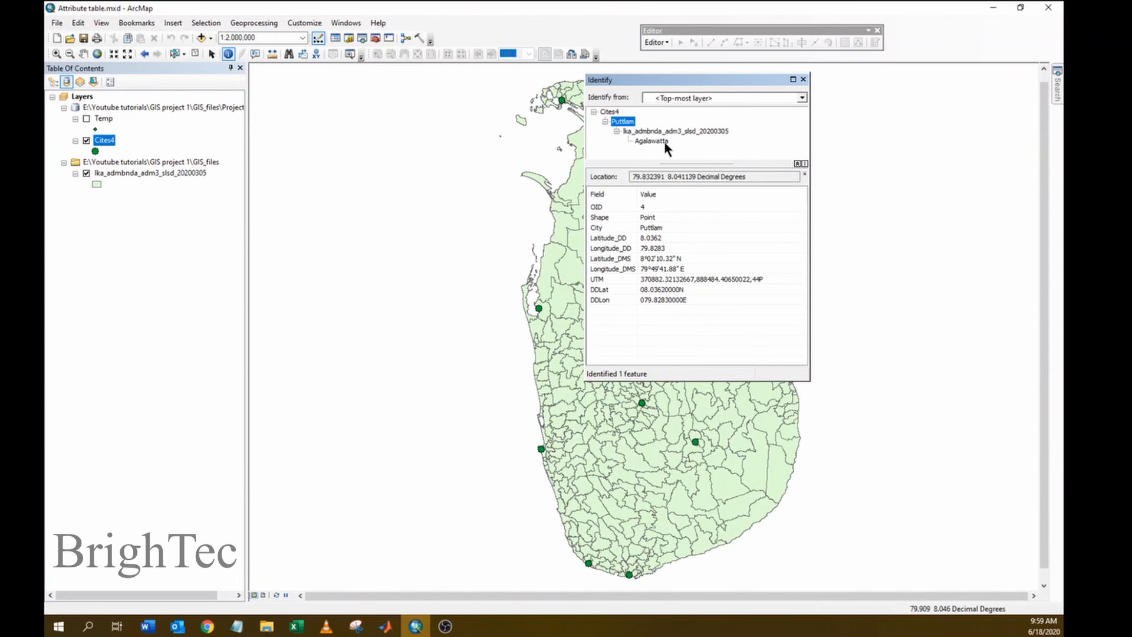
click(803, 79)
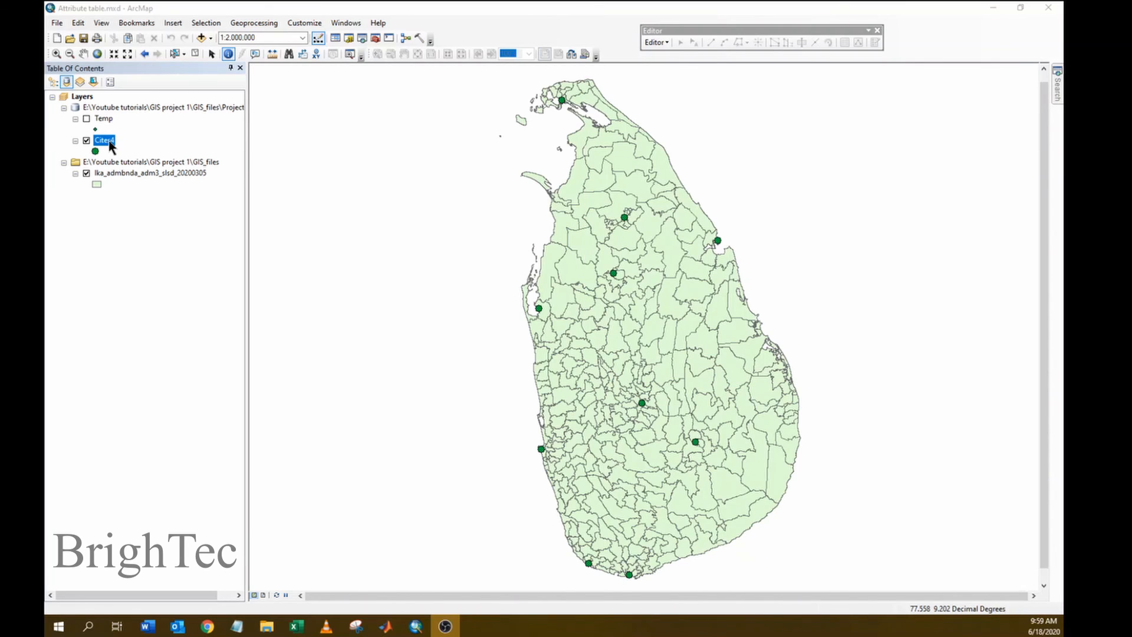
Step: Remove all relates from the Cites4 layer
right_click(109, 142)
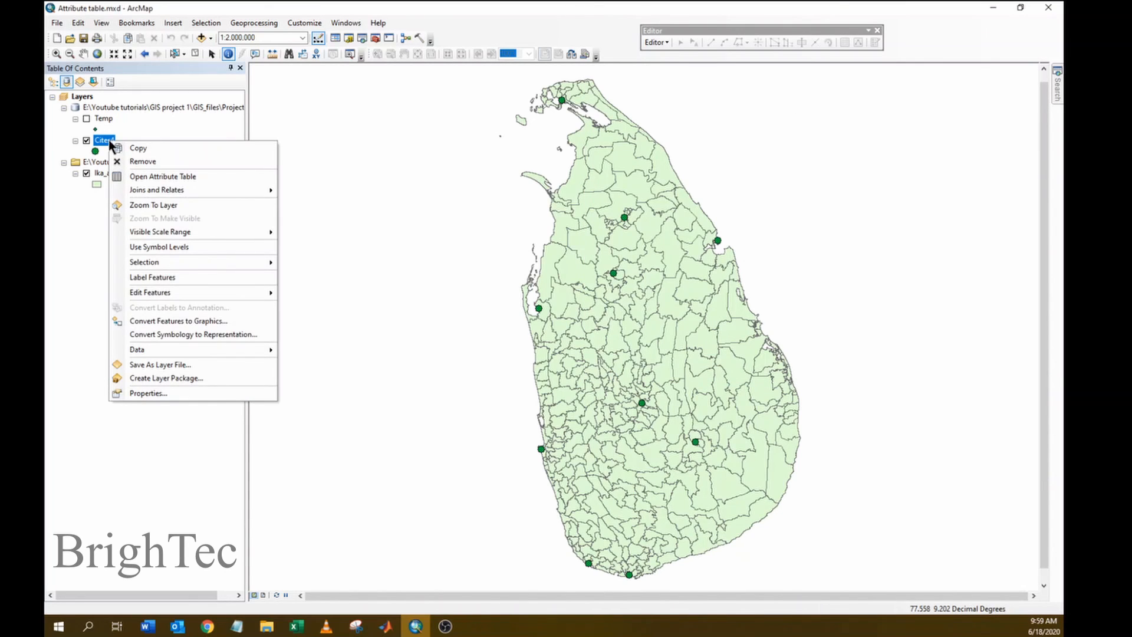
mouse_move(200, 190)
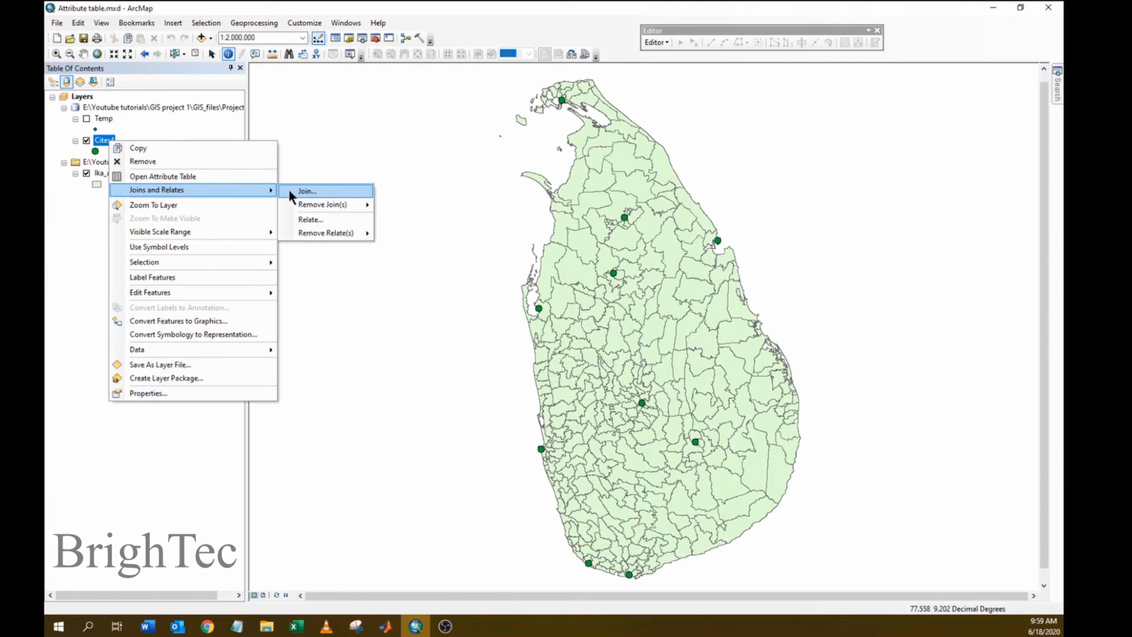
mouse_move(354, 233)
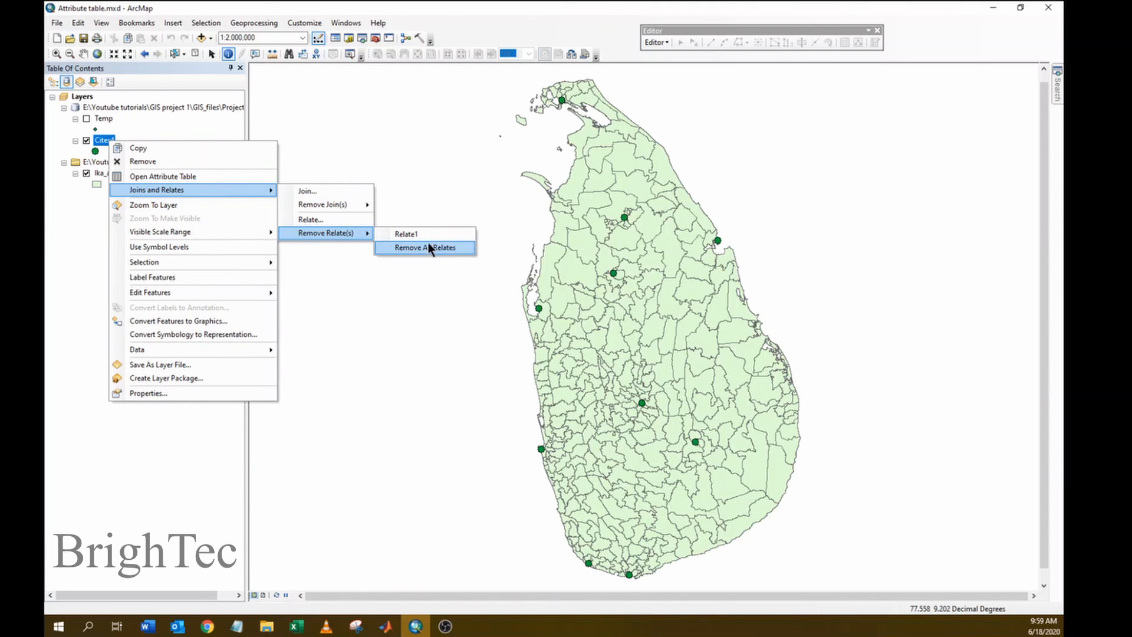
click(429, 247)
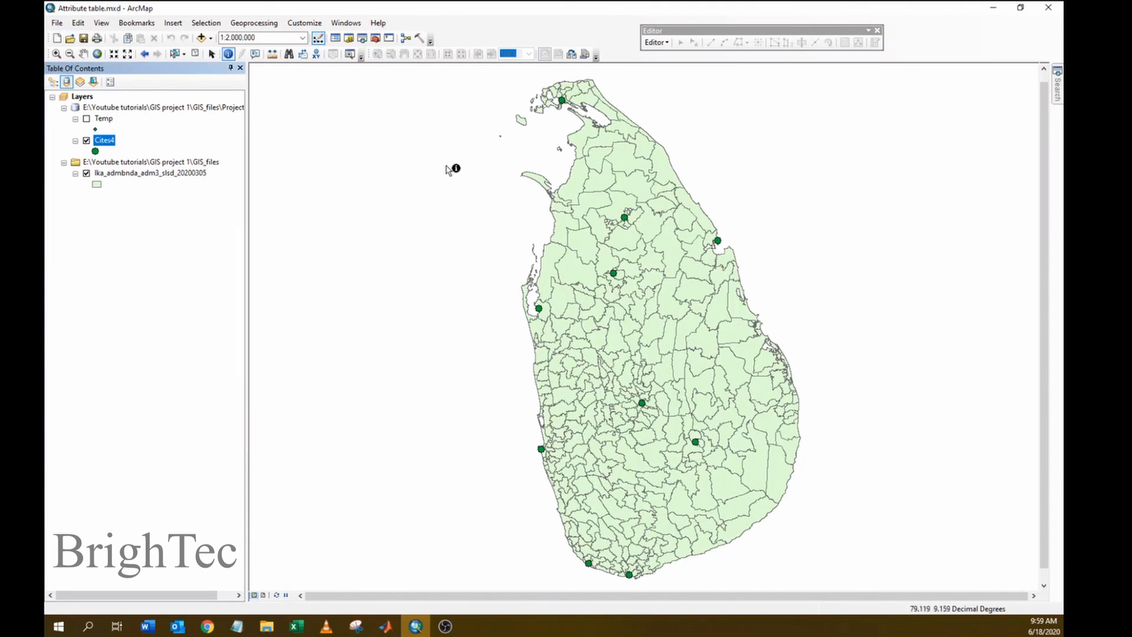